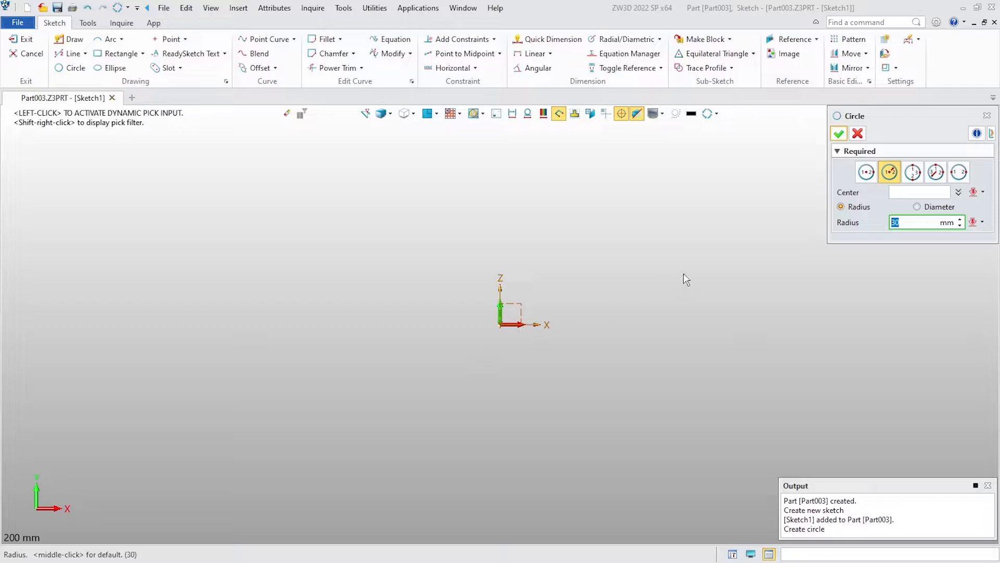
Draw a circle with a 55 mm radius centred on the sketch origin
key(Return)
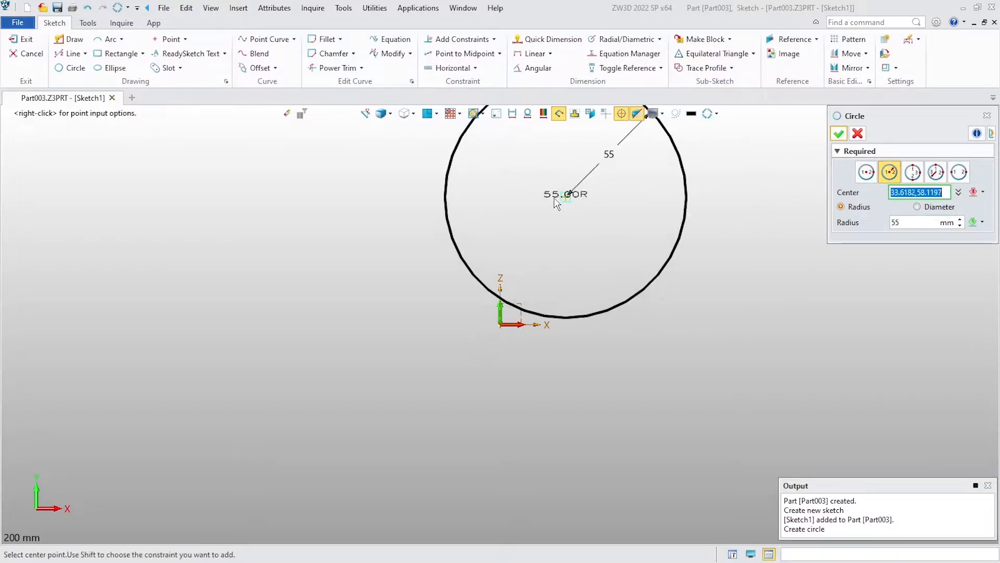
click(502, 324)
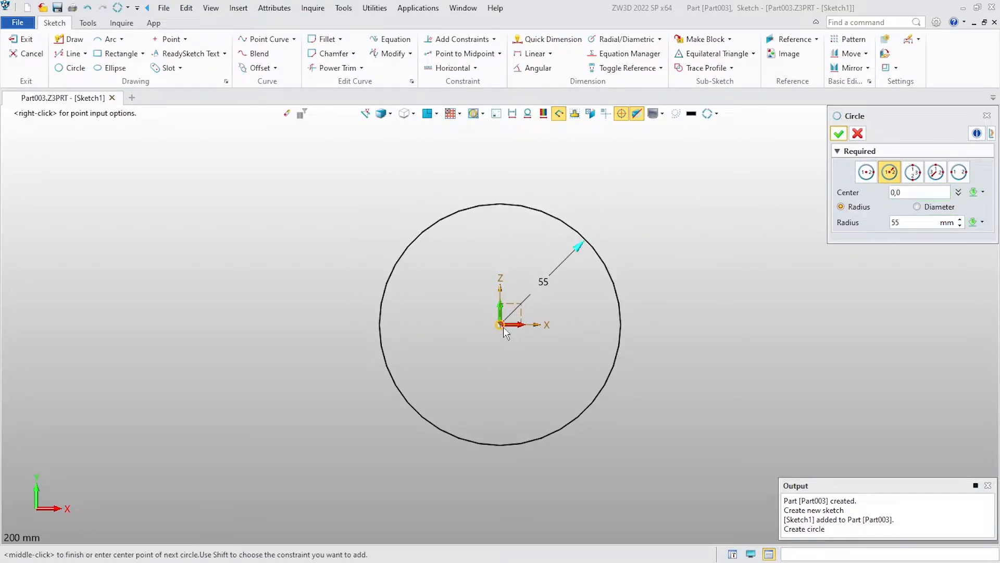
click(839, 134)
Draw a second circle with a 30 mm radius, centred on the positive X axis about 125 mm from the origin
mouse_move(784, 301)
middle_down()
mouse_move(662, 284)
mouse_move(659, 292)
middle_up()
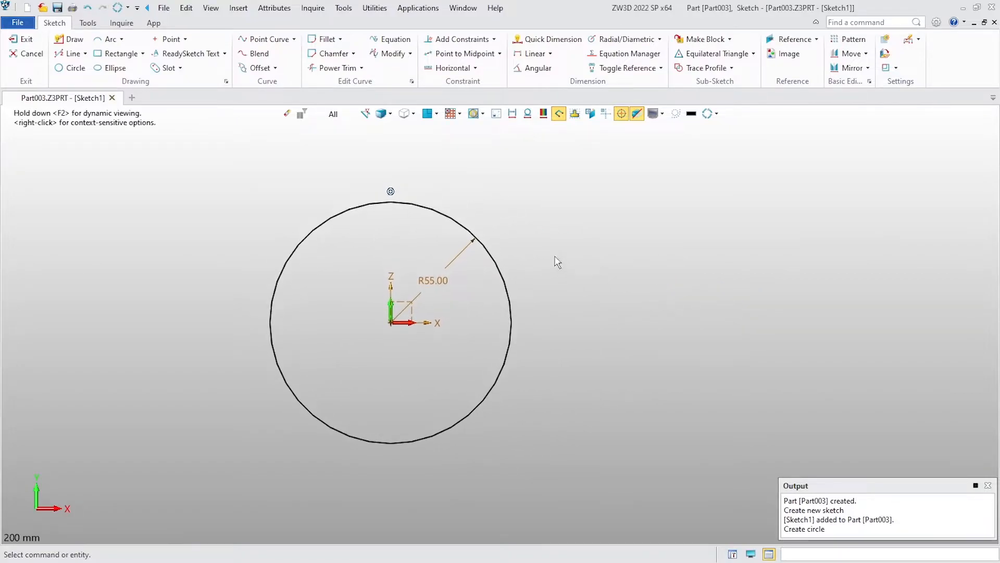
middle_click(570, 230)
click(905, 223)
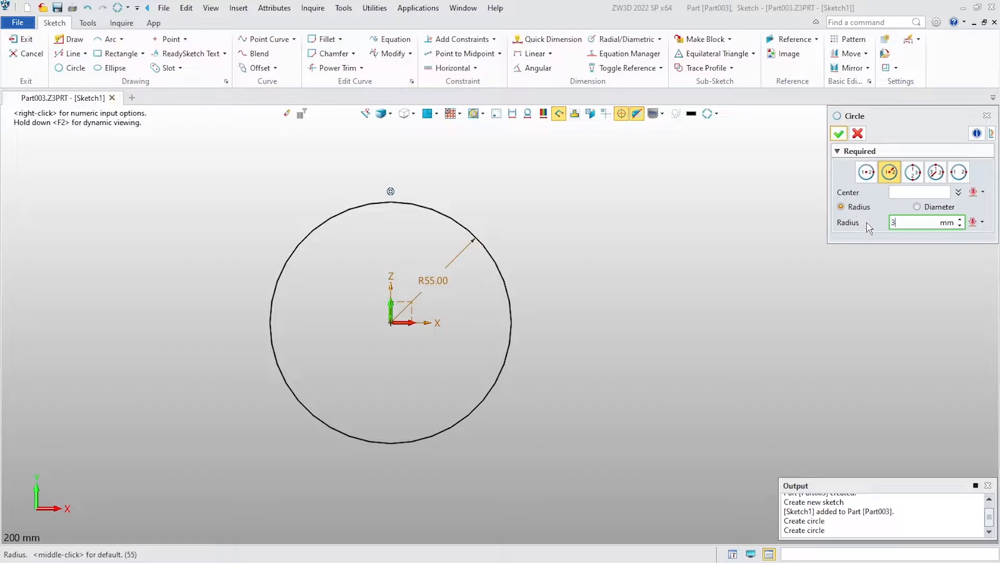
key(Return)
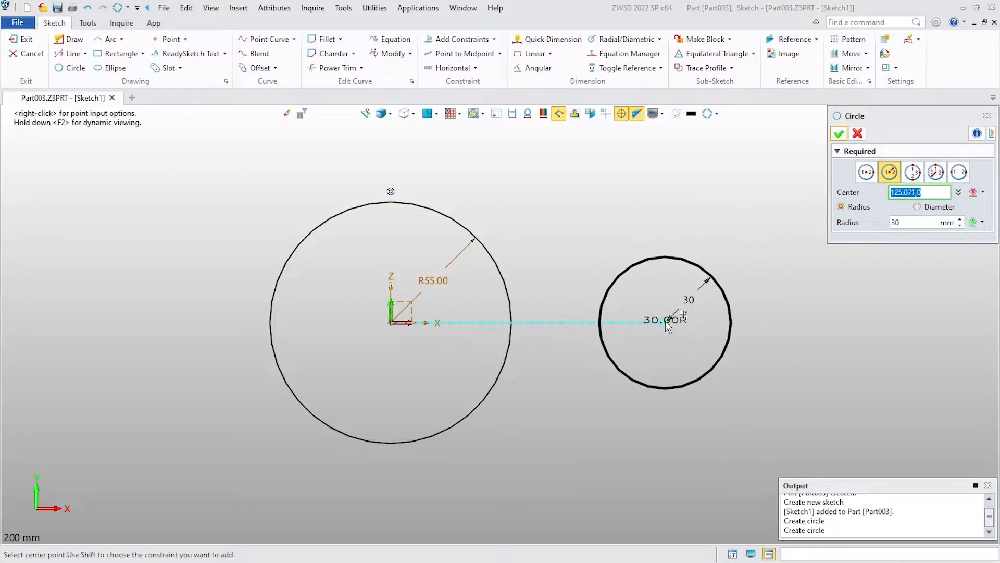
click(665, 322)
click(838, 134)
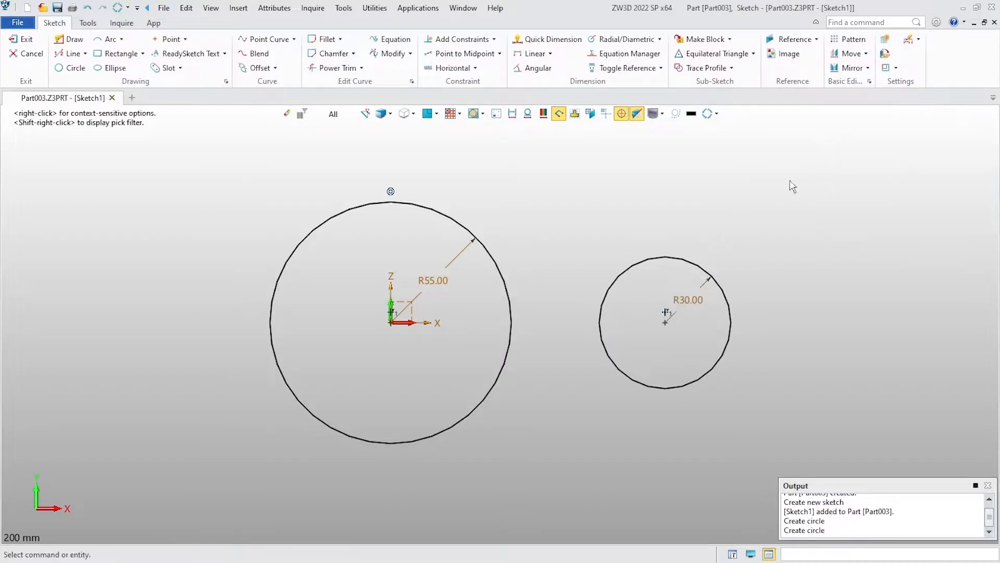
Dimension the horizontal distance between the two circle centres and set it to 105 mm
right_click(697, 182)
click(719, 152)
click(665, 323)
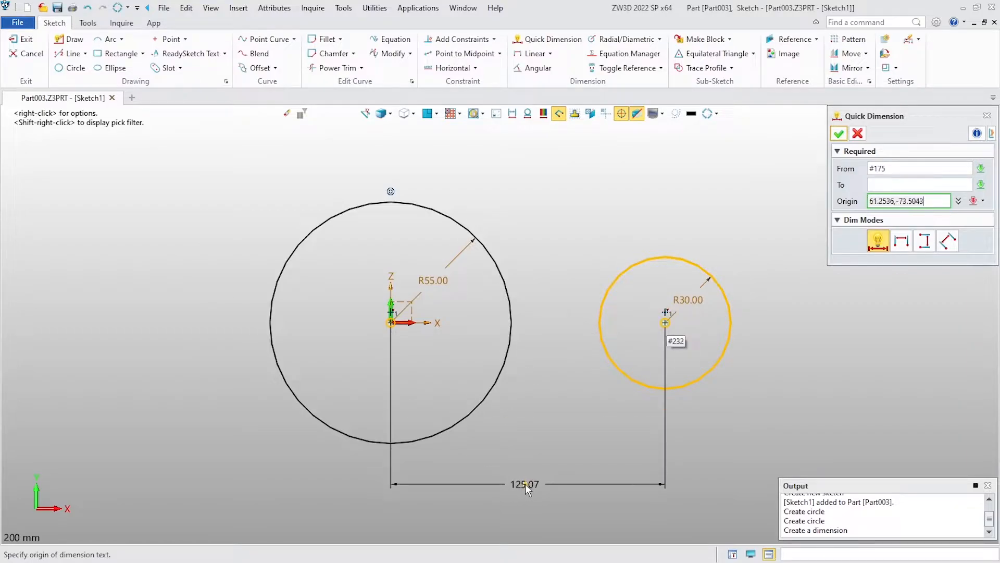
click(525, 483)
text(105)
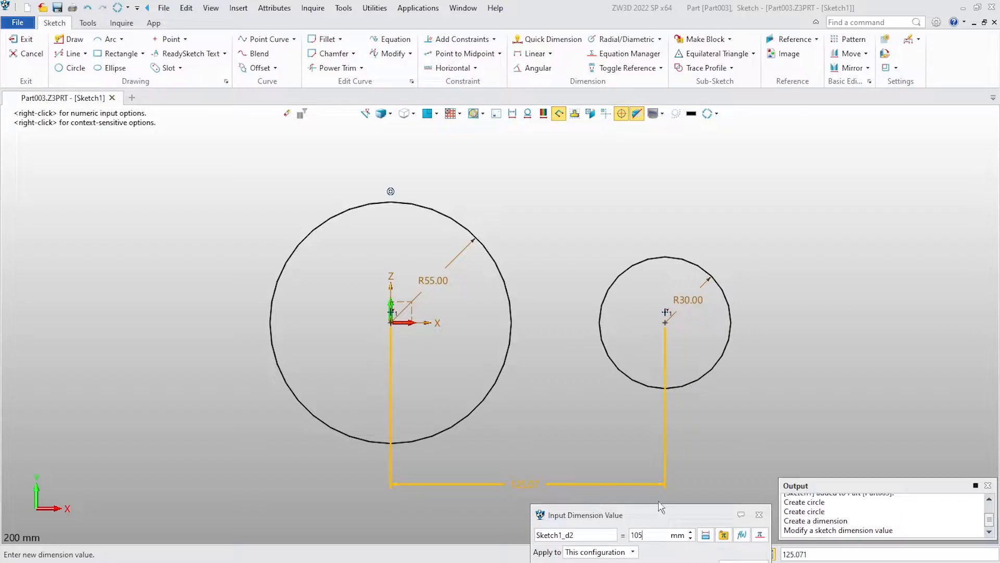
click(701, 315)
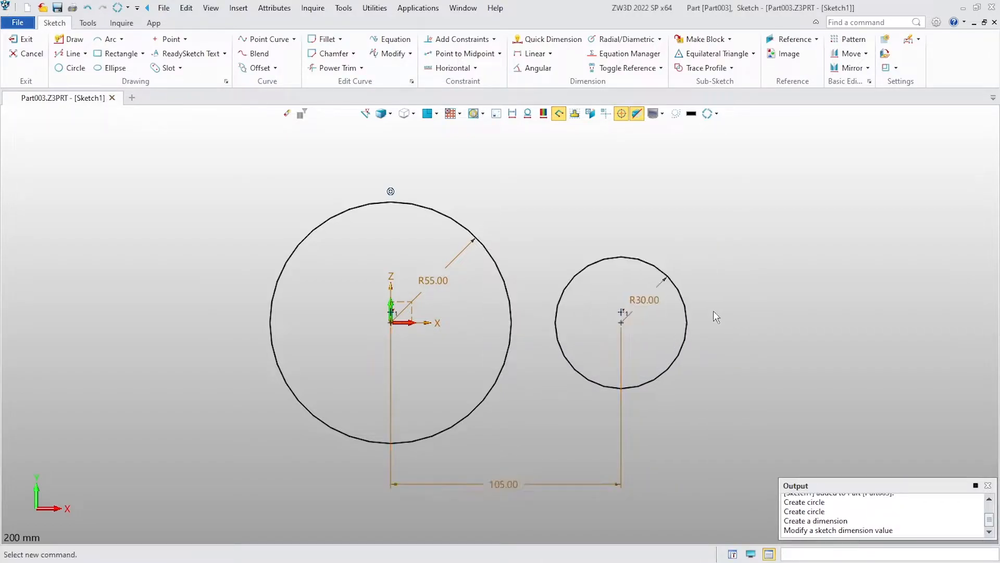
click(857, 133)
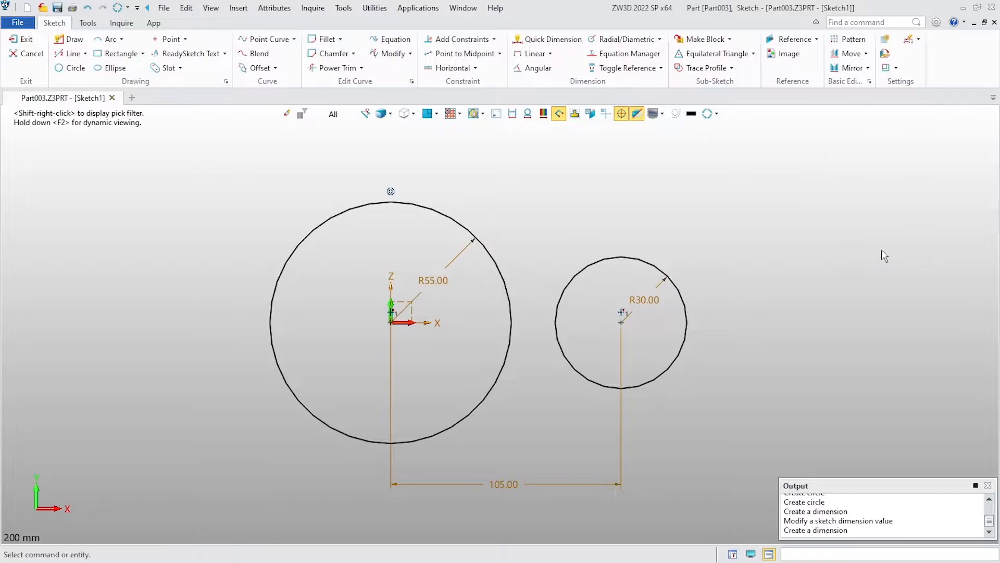
Draw two tangent lines joining the large and small circles, one along the upper side and one along the lower side
click(70, 53)
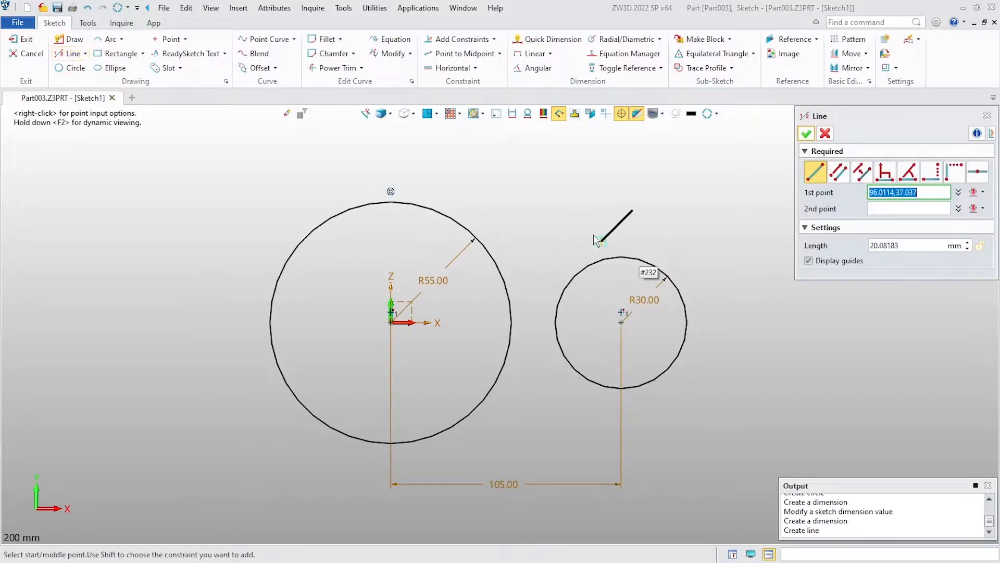
right_click(555, 201)
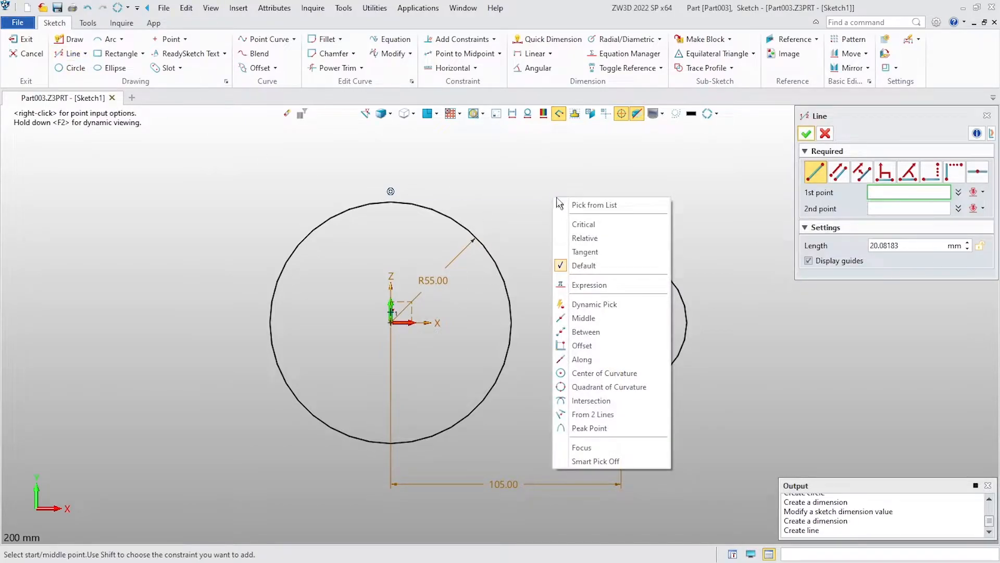
click(589, 253)
click(472, 230)
click(615, 260)
click(460, 422)
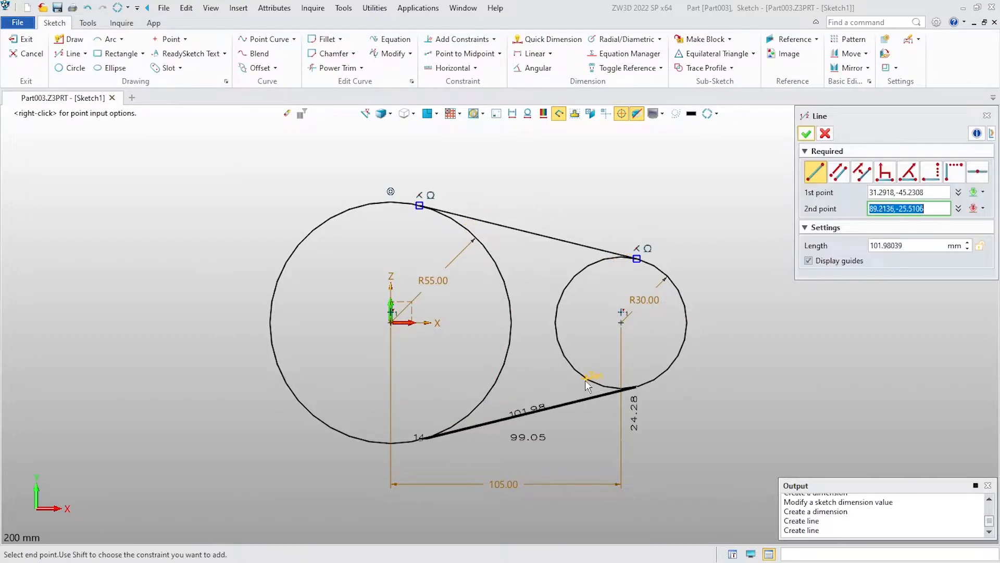
click(592, 380)
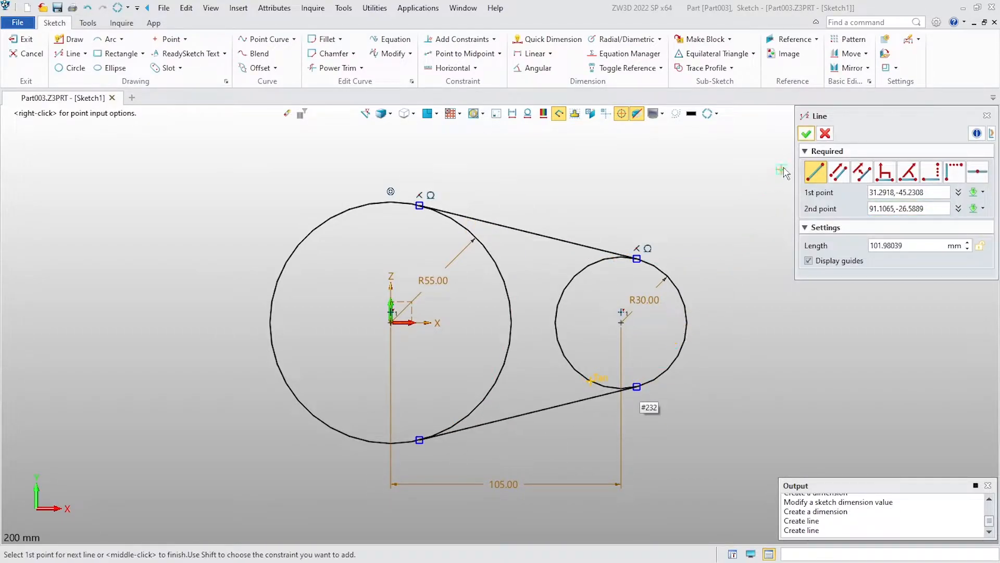
click(807, 135)
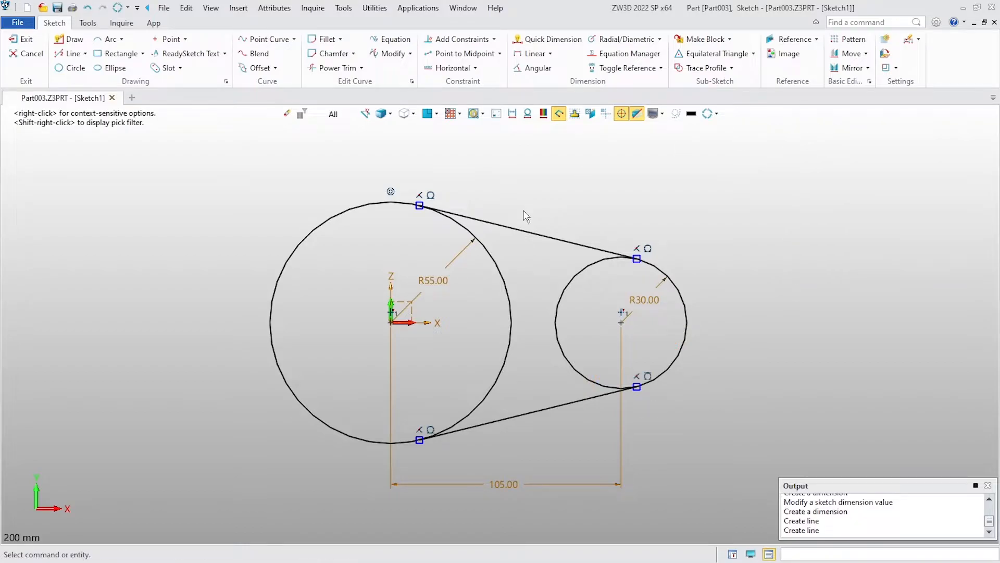
Trim away both inner arcs between the tangent lines to leave a single closed outline, and exit the sketch
click(334, 68)
drag(462, 339, 595, 324)
key(Escape)
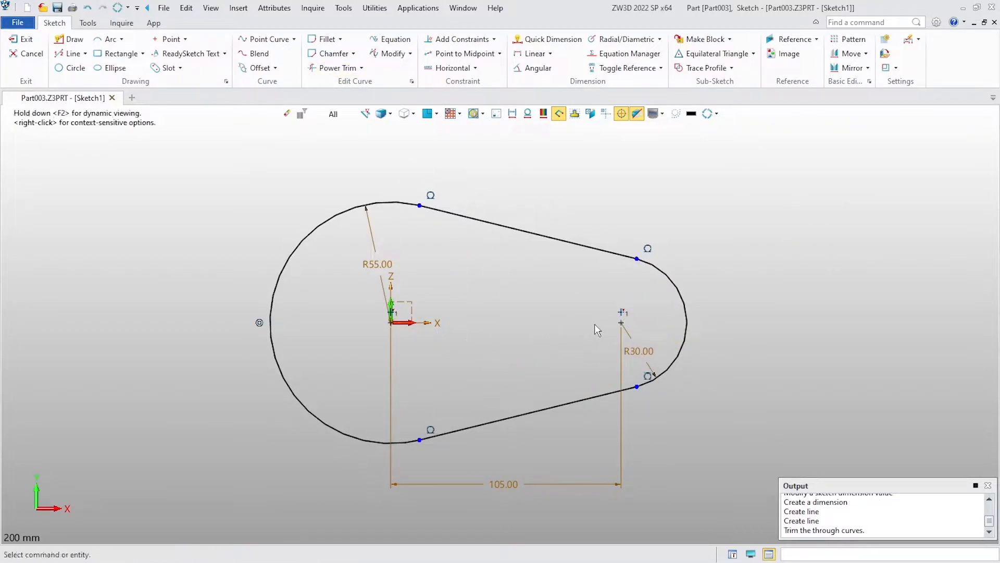
middle_drag(601, 289, 579, 274)
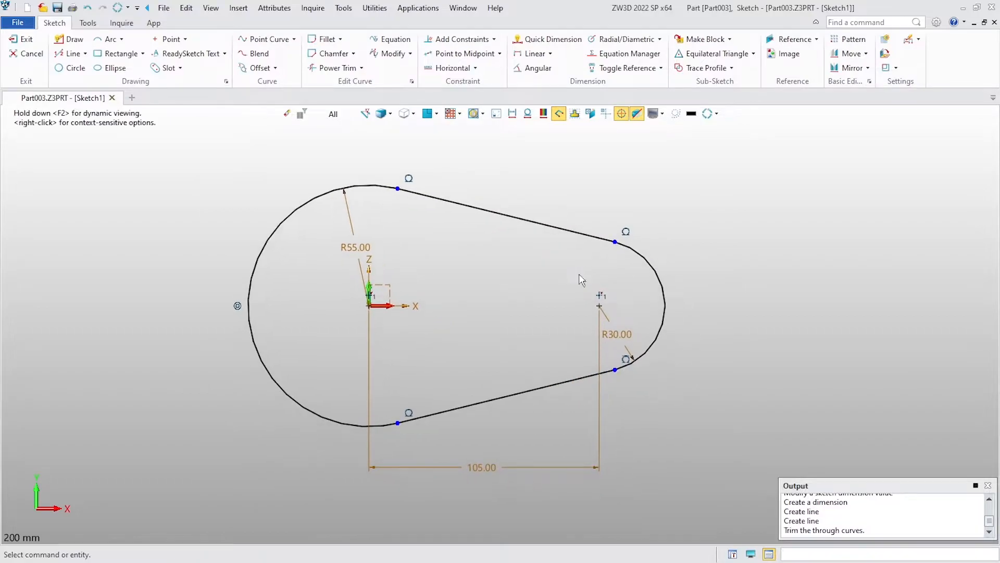
right_click(642, 169)
click(686, 157)
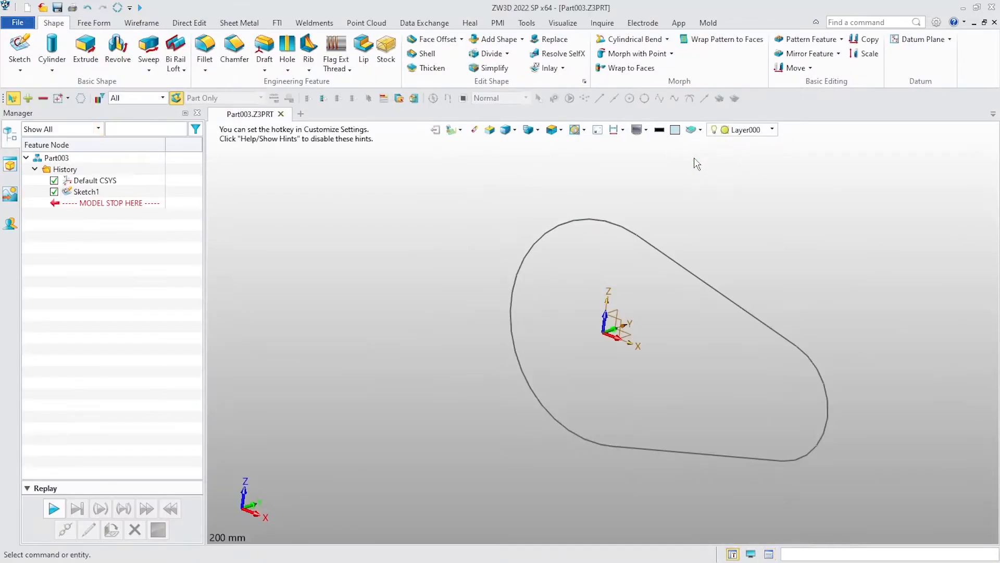
Extrude the outline sketch symmetrically to a total thickness of 55 mm as a base solid
middle_drag(654, 224, 618, 219)
scroll(594, 191, up, 3)
right_drag(514, 281, 494, 326)
scroll(494, 327, down, 5)
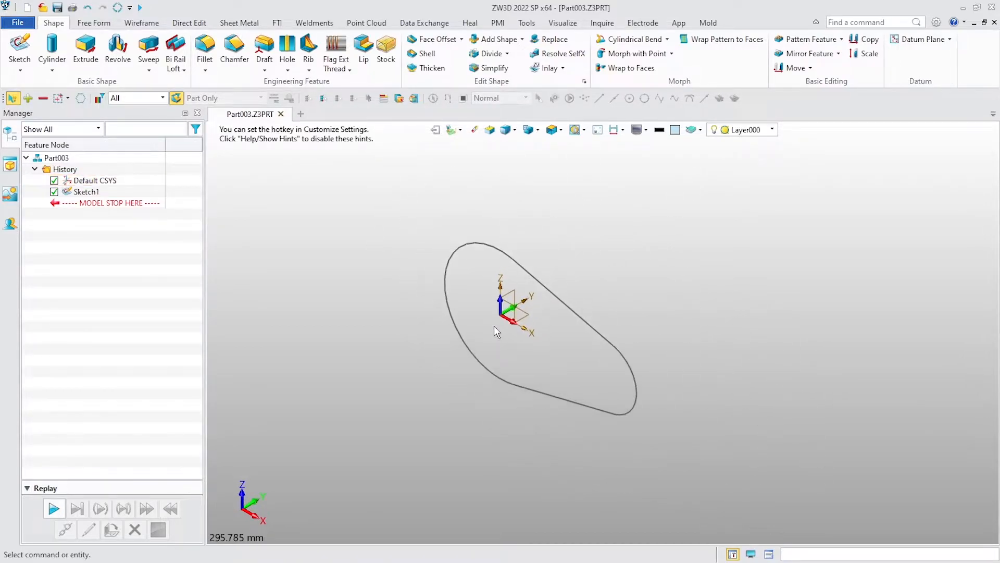
click(86, 191)
click(84, 51)
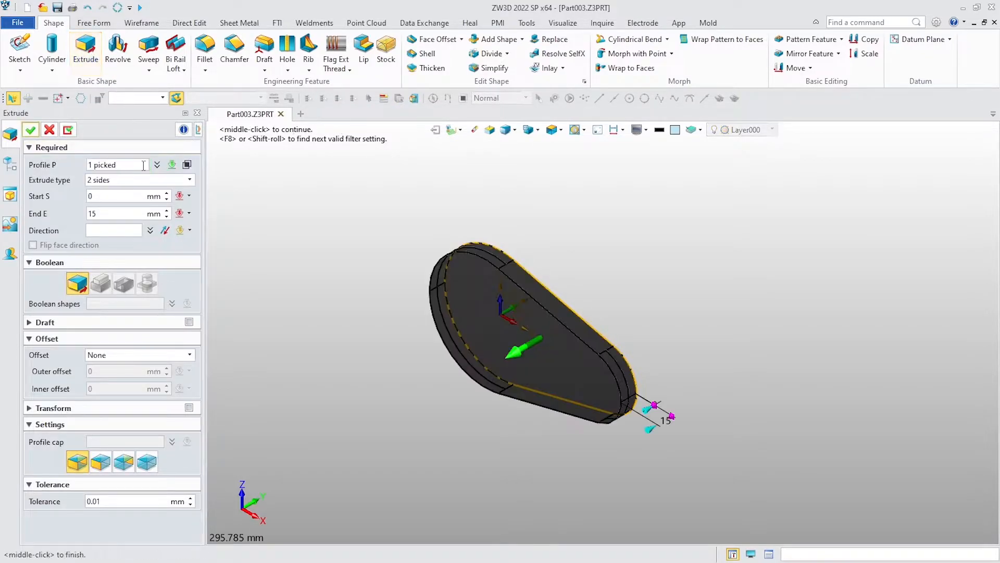
click(147, 184)
click(139, 210)
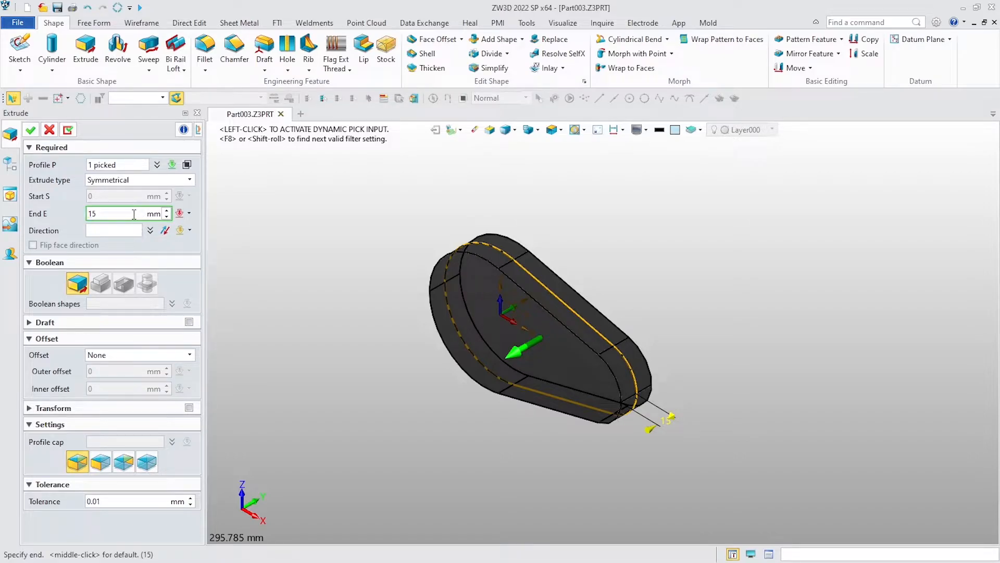
key(Up)
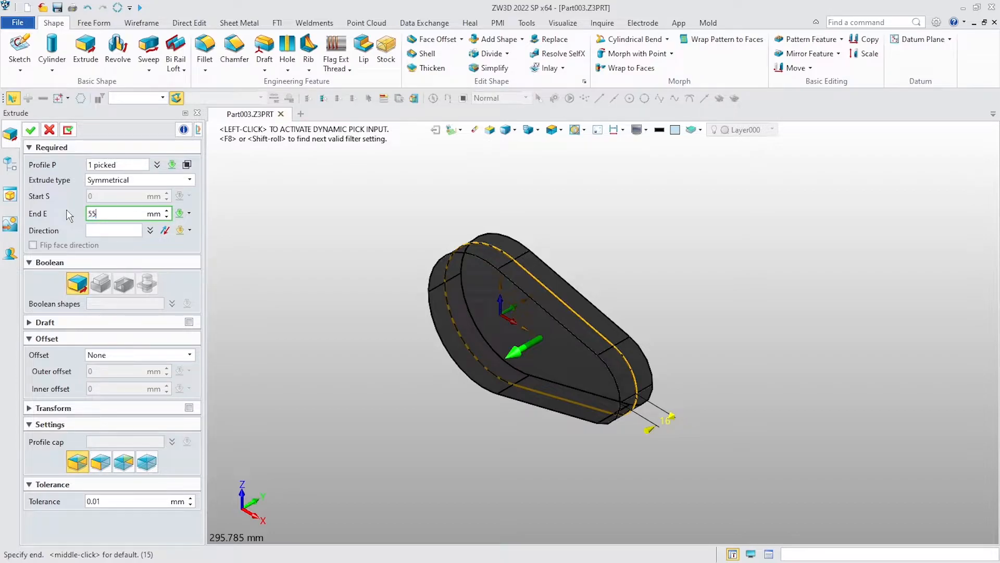
click(31, 129)
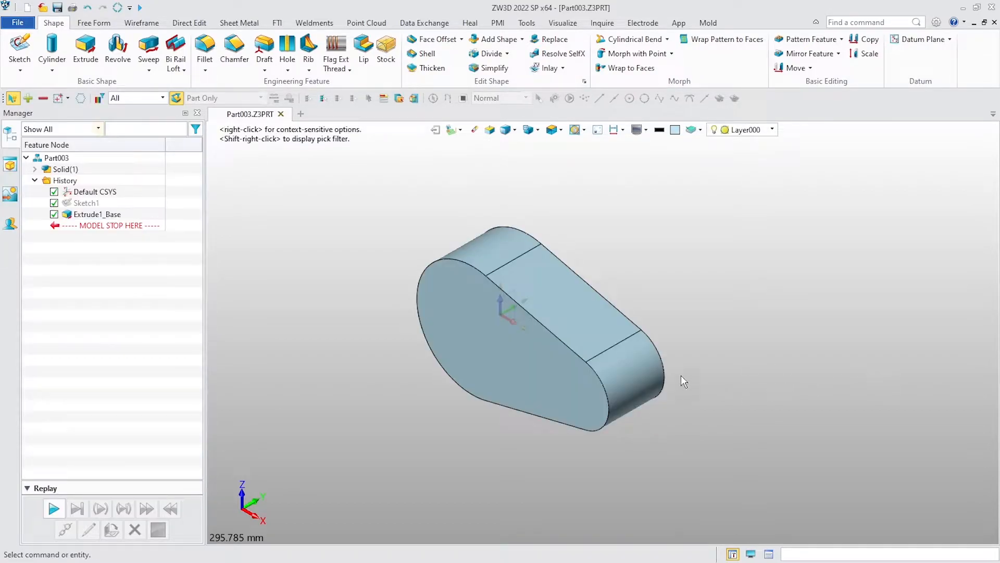
Start a new sketch on the XY datum plane through the middle of the solid
mouse_move(687, 302)
middle_down()
mouse_move(692, 339)
mouse_move(695, 286)
mouse_move(691, 317)
middle_up()
right_click(710, 246)
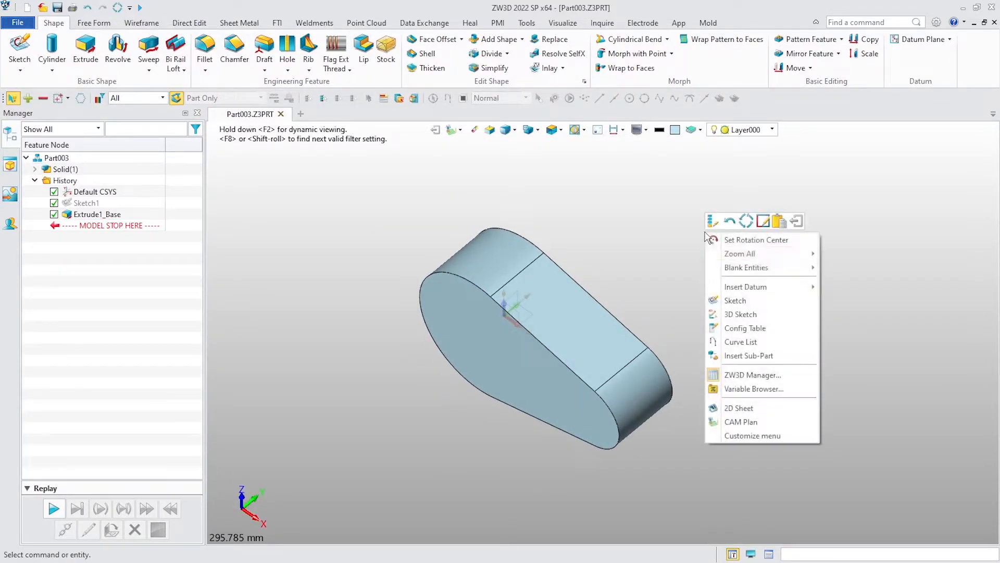
click(759, 303)
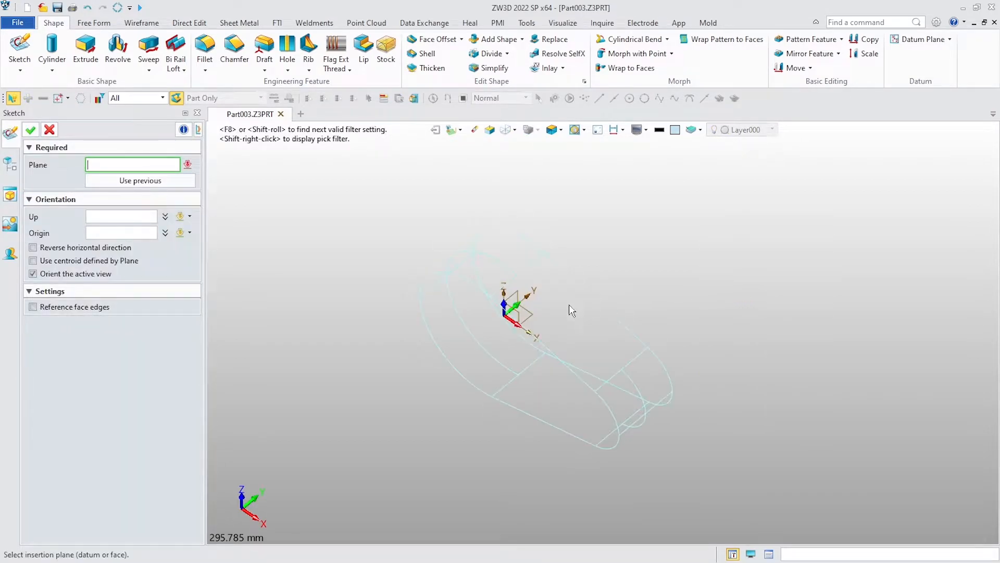
click(573, 307)
middle_click(732, 245)
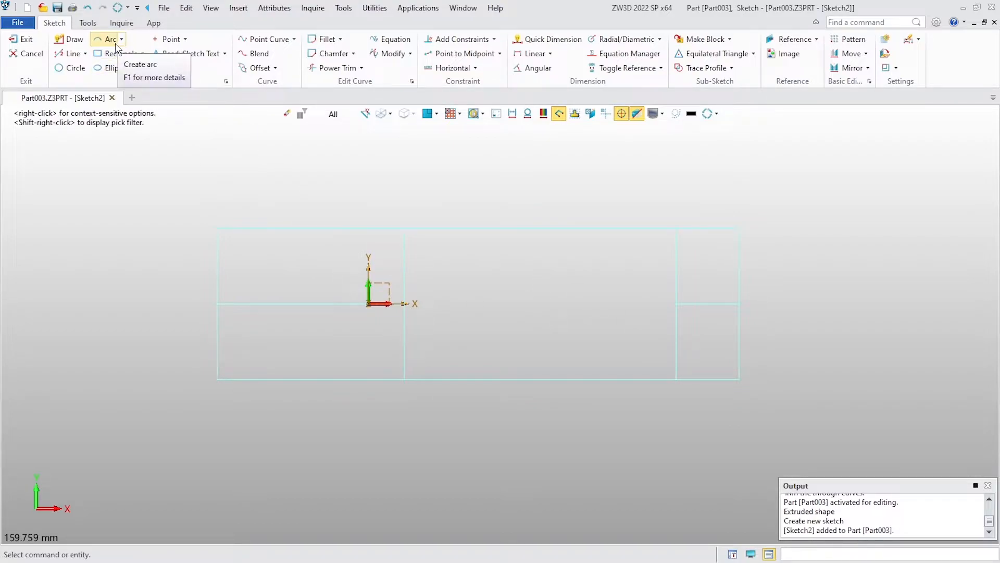
Draw a centre rectangle on the origin, about 294 mm wide and 37 mm high, extending past both ends of the body
click(116, 46)
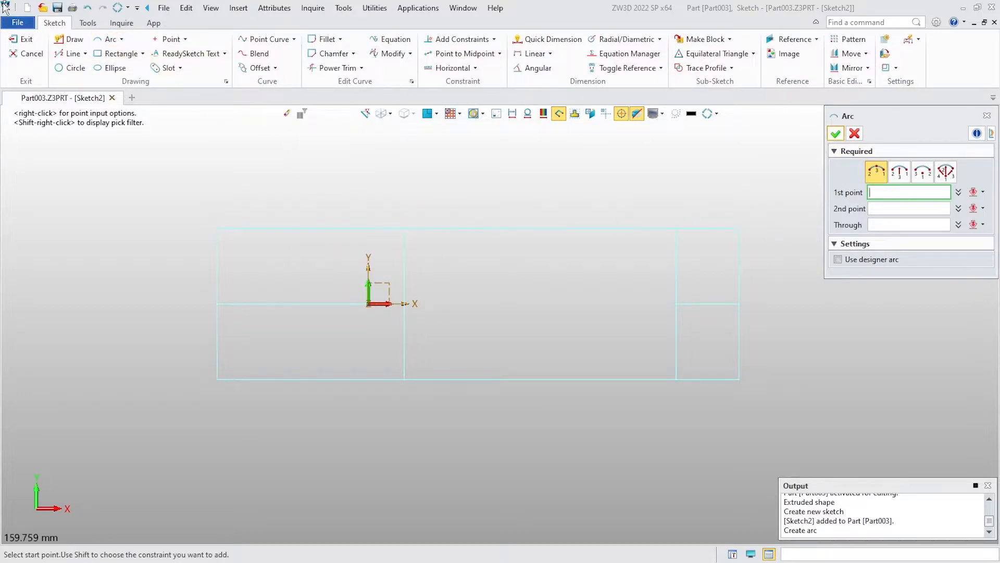
click(118, 54)
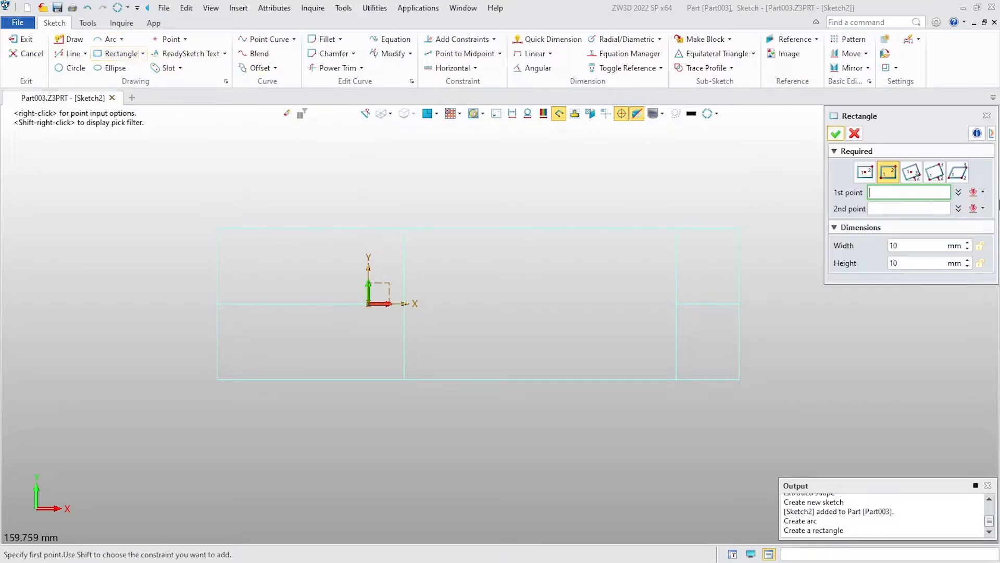
click(867, 174)
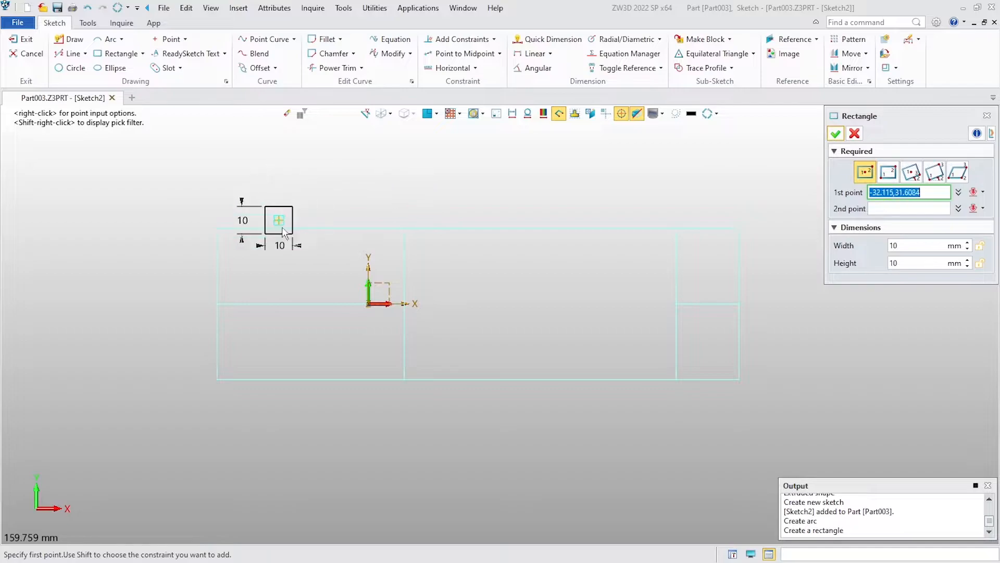
click(368, 304)
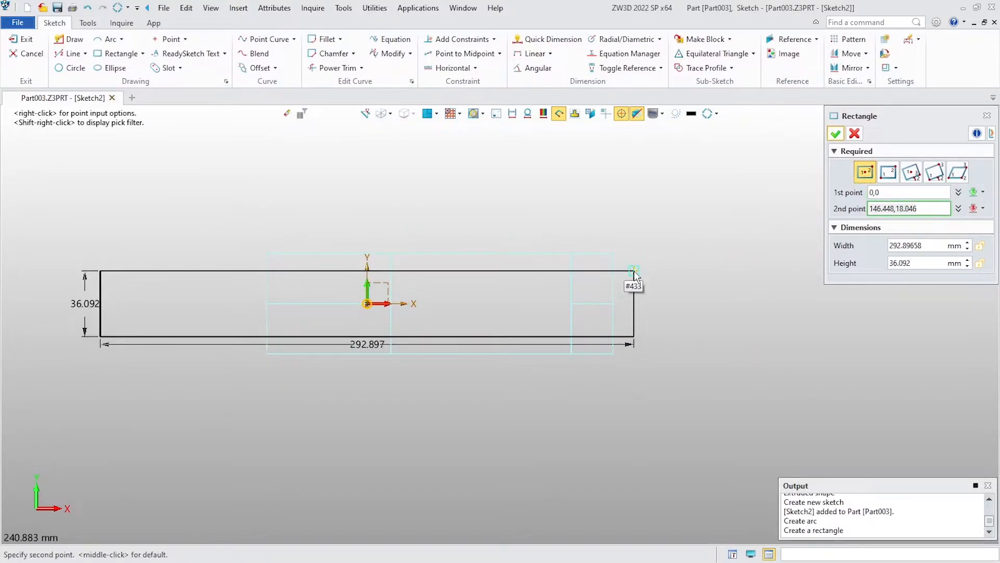
click(636, 271)
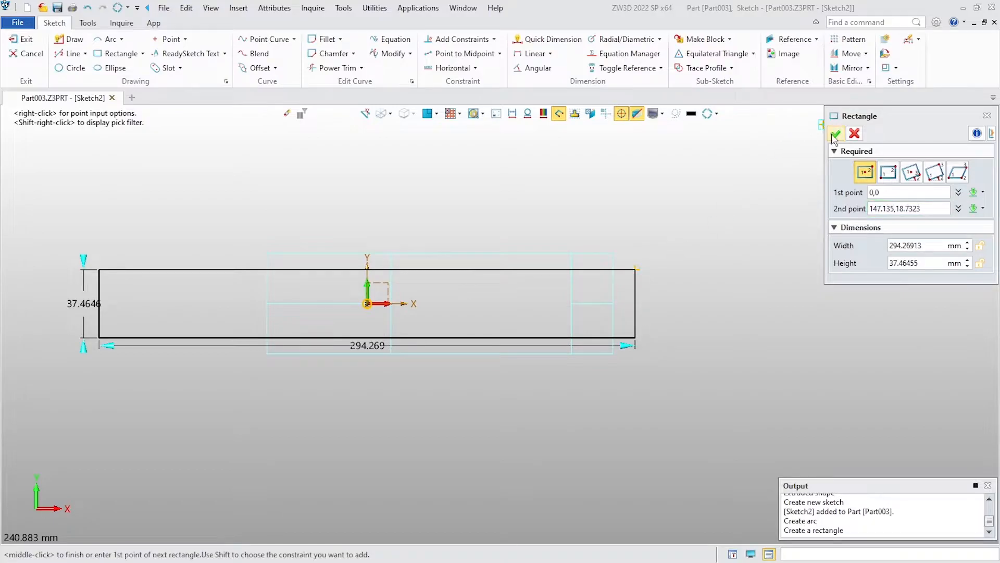
click(836, 134)
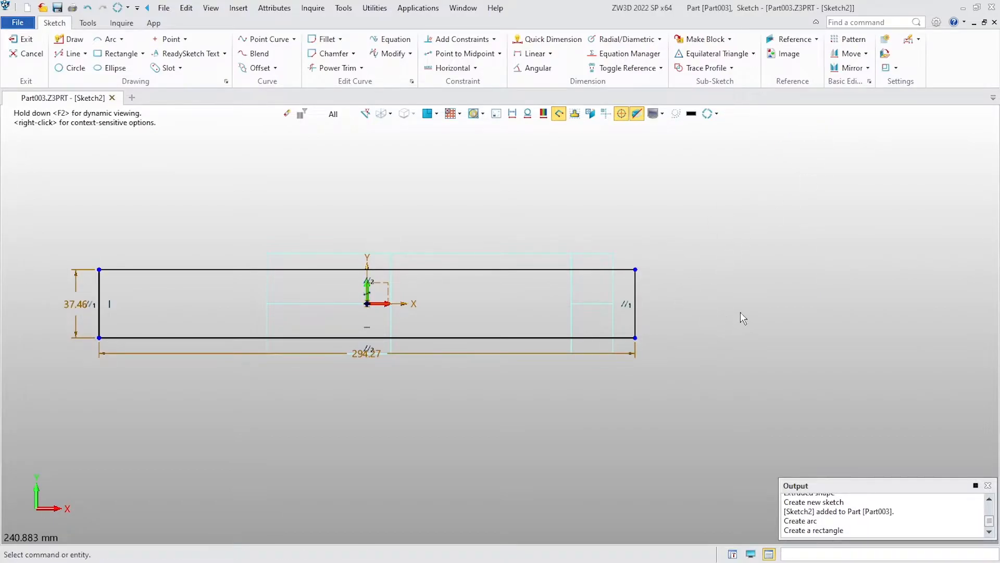
Set the rectangle's height to 35 mm
right_drag(740, 312, 829, 313)
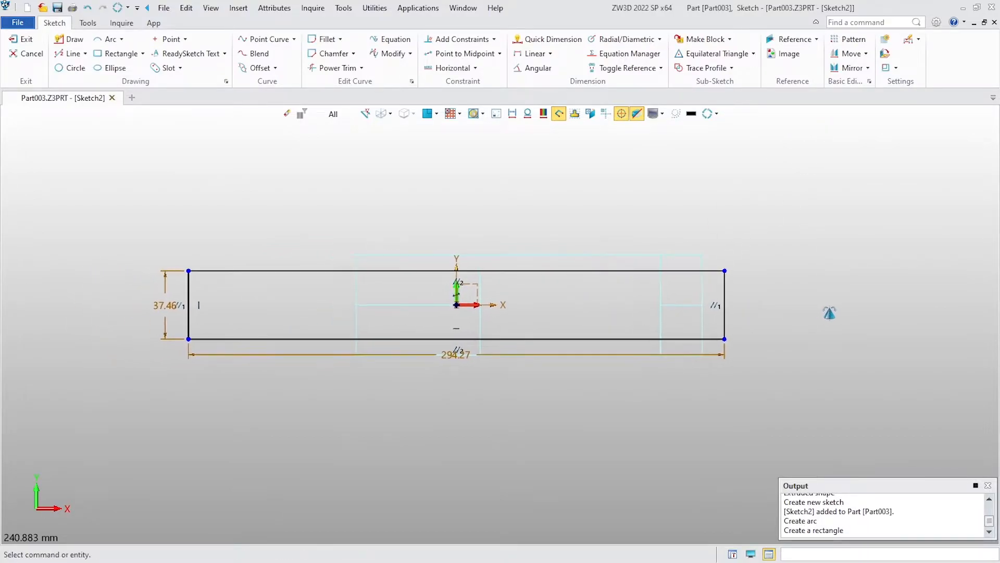
double_click(161, 306)
text(353)
key(Return)
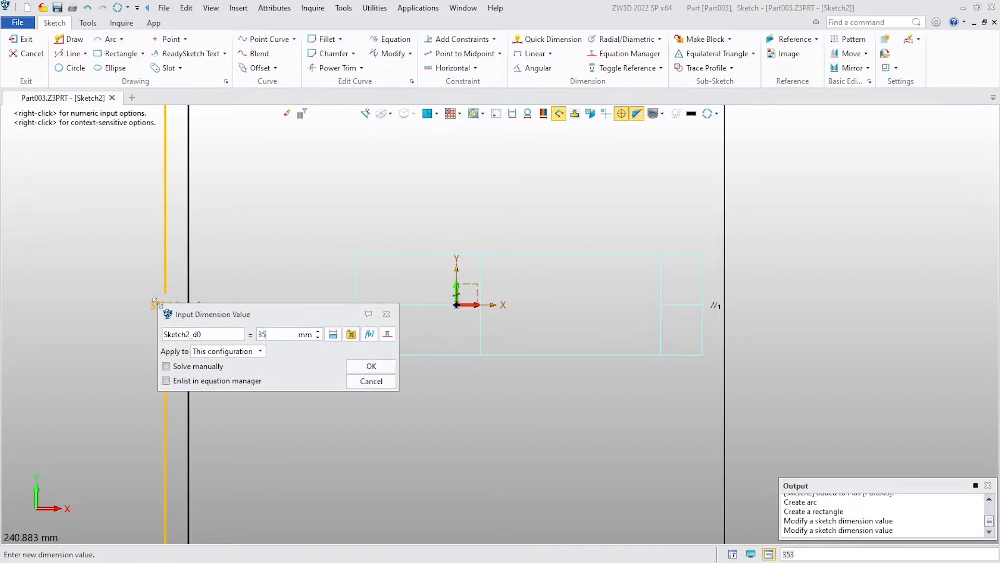
key(Return)
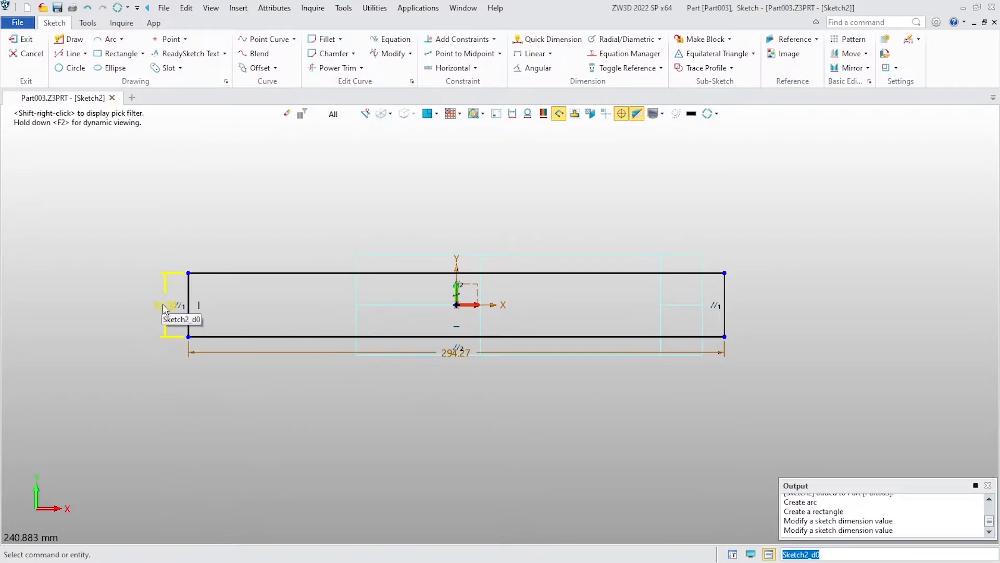
Set the rectangle's width to 300 mm and show the solid shaded behind the sketch
double_click(474, 351)
text(300)
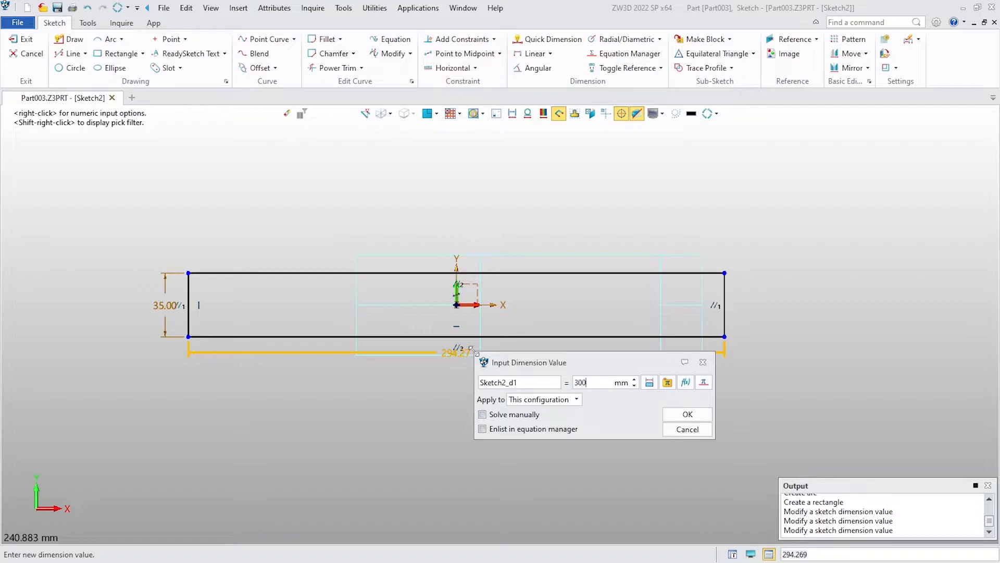
key(Return)
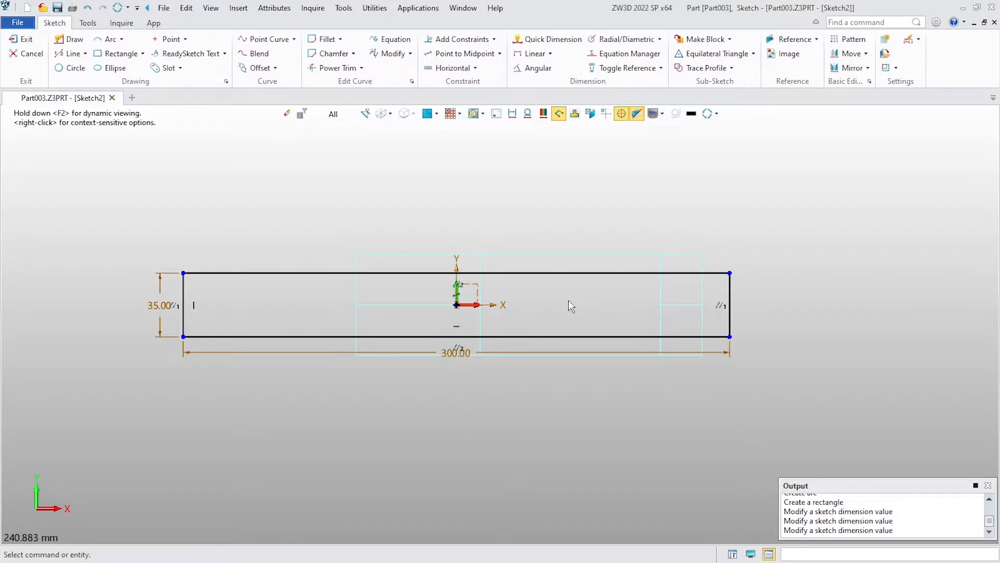
key(ctrl+f)
scroll(562, 302, up, 2)
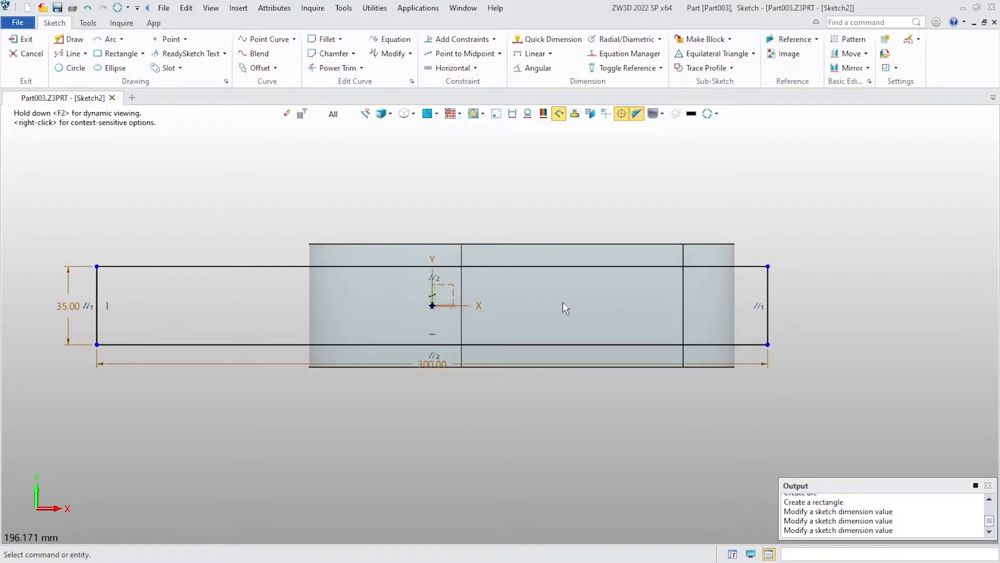
scroll(563, 306, down, 1)
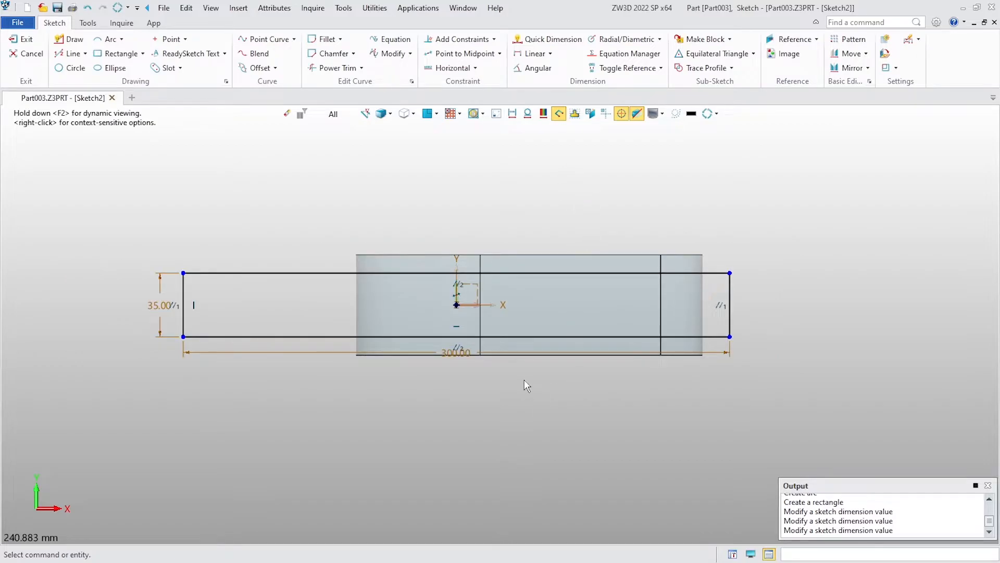
Move the rectangle's width dimension below the body outline and exit the sketch
drag(521, 354, 521, 390)
right_click(617, 209)
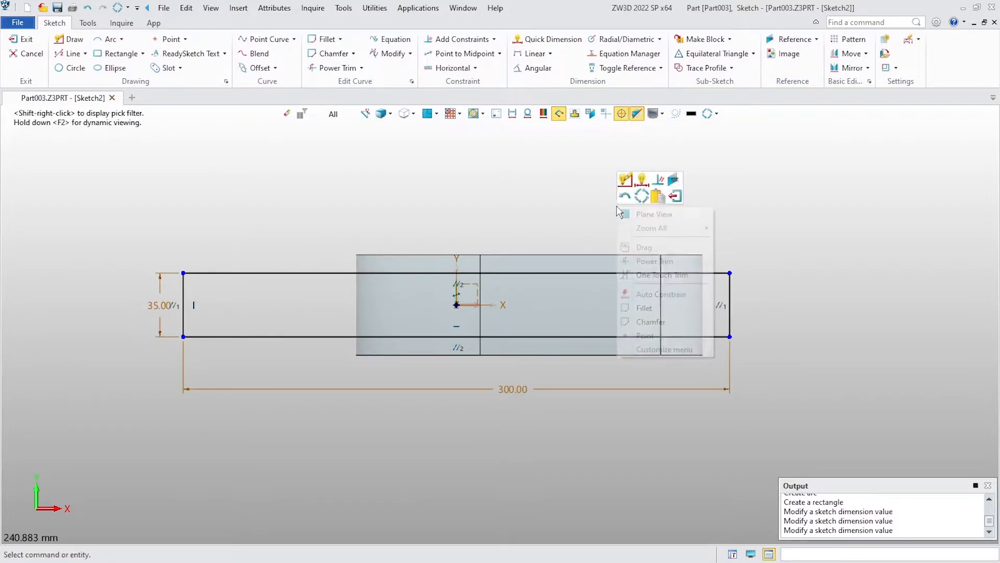
click(675, 197)
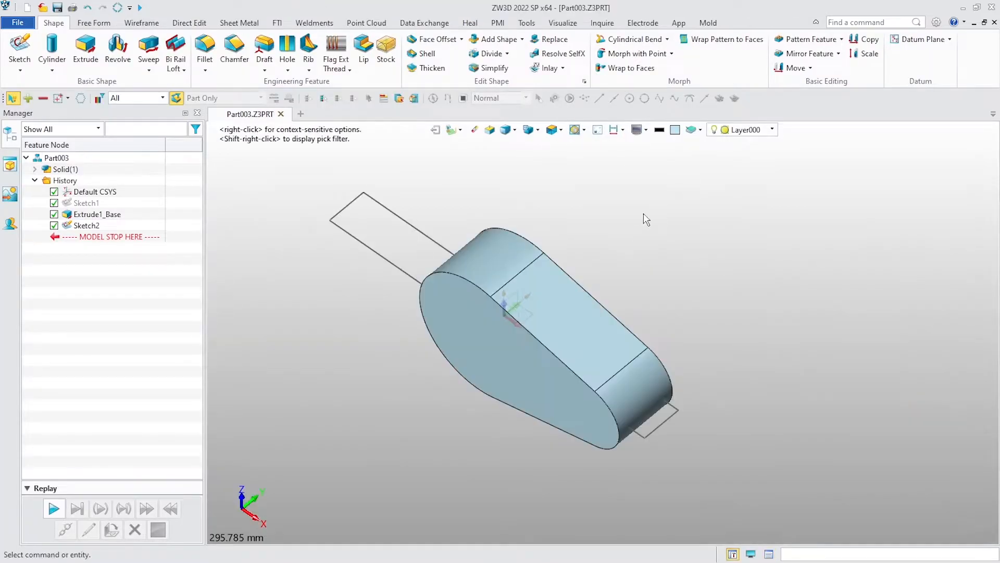
Extrude the rectangle sketch symmetrically as a cut through the solid, splitting it into two parallel plates
mouse_move(673, 205)
right_down()
mouse_move(663, 272)
mouse_move(659, 260)
right_up()
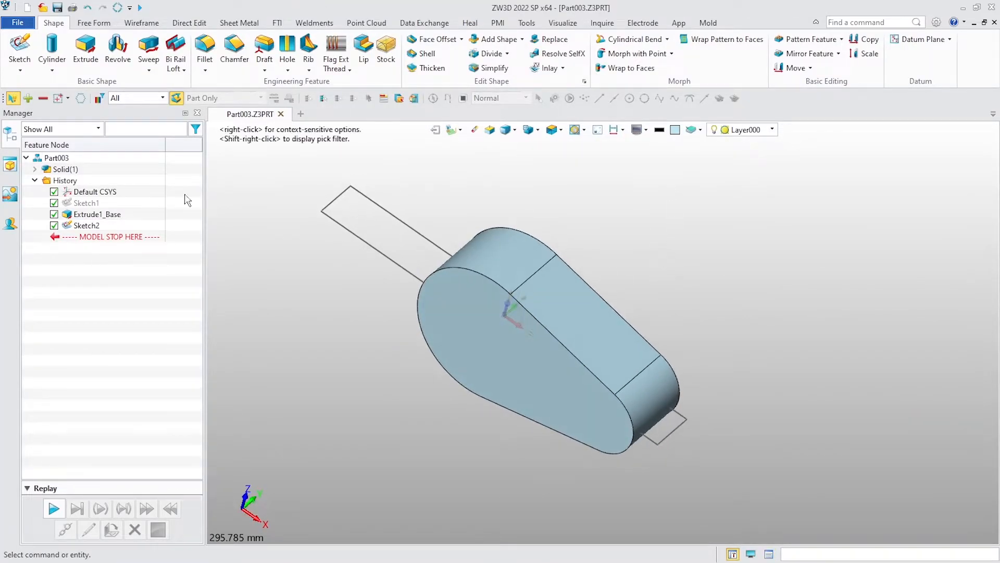
click(87, 226)
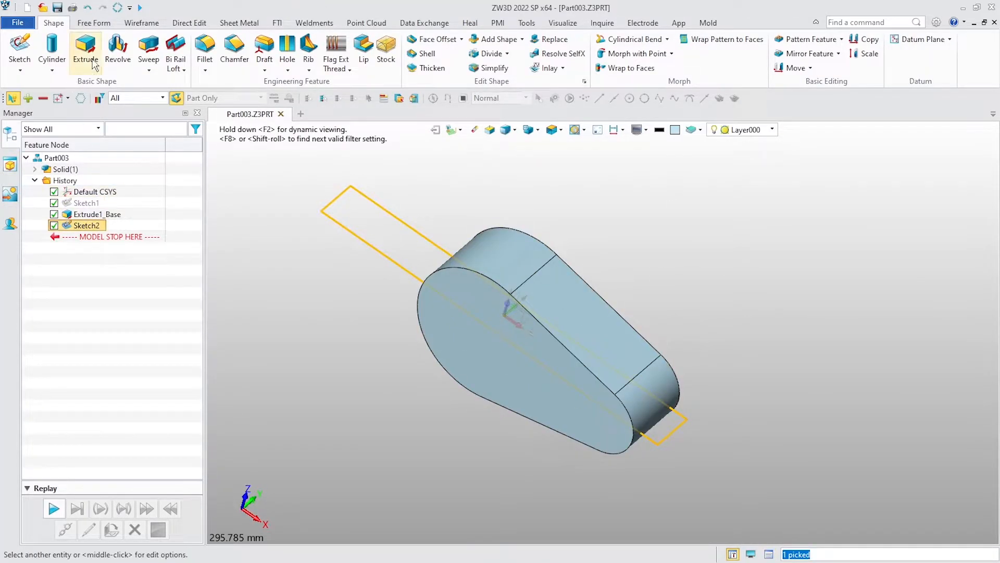
click(98, 48)
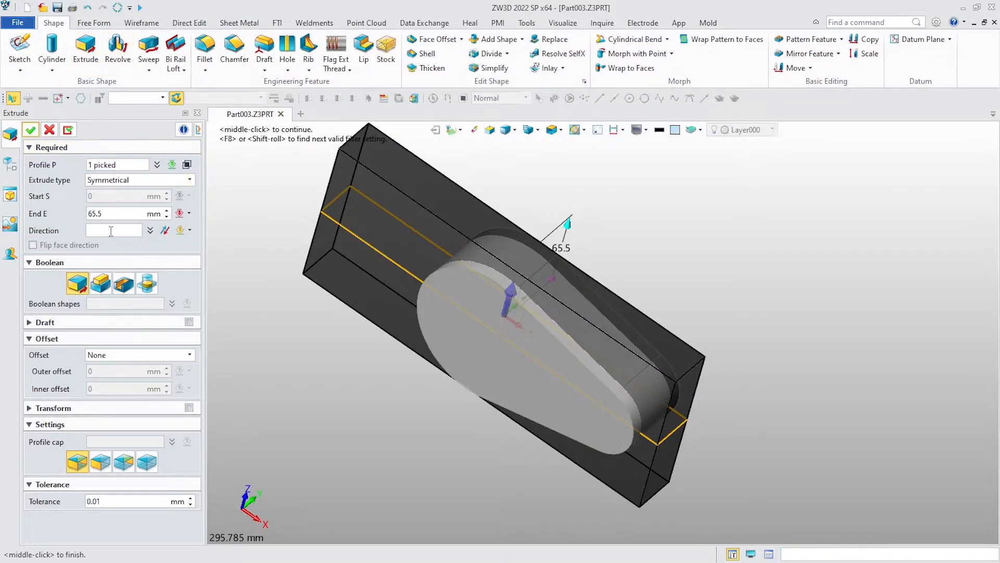
click(129, 180)
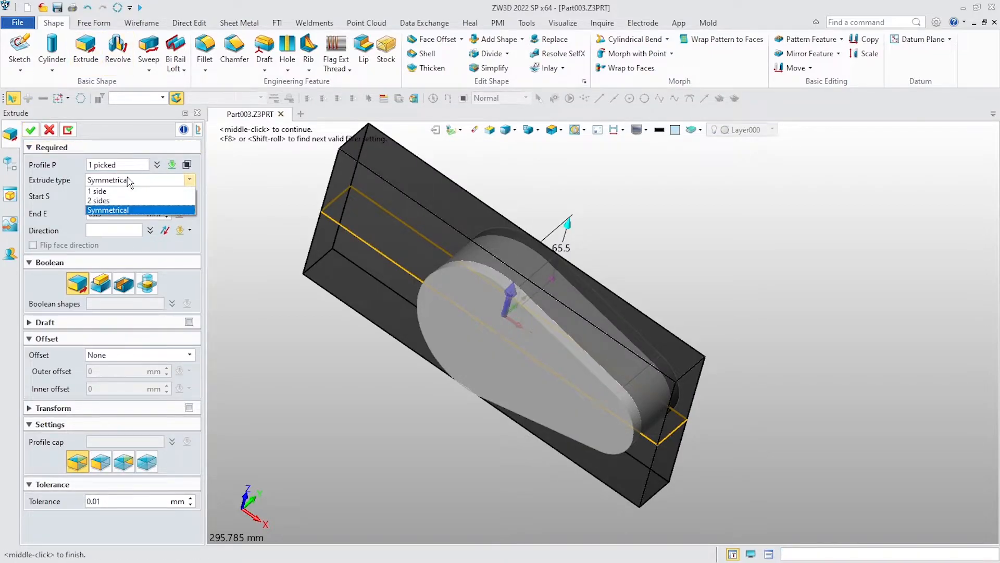
click(126, 210)
click(124, 284)
click(129, 213)
scroll(129, 214, up, 5)
scroll(129, 213, down, 3)
right_drag(856, 337, 886, 247)
click(29, 130)
mouse_move(787, 255)
right_down()
mouse_move(661, 295)
mouse_move(669, 263)
mouse_move(655, 257)
mouse_move(692, 261)
mouse_move(694, 306)
mouse_move(704, 250)
right_up()
Start a new sketch on the XZ datum plane midway between the two plates
right_click(709, 211)
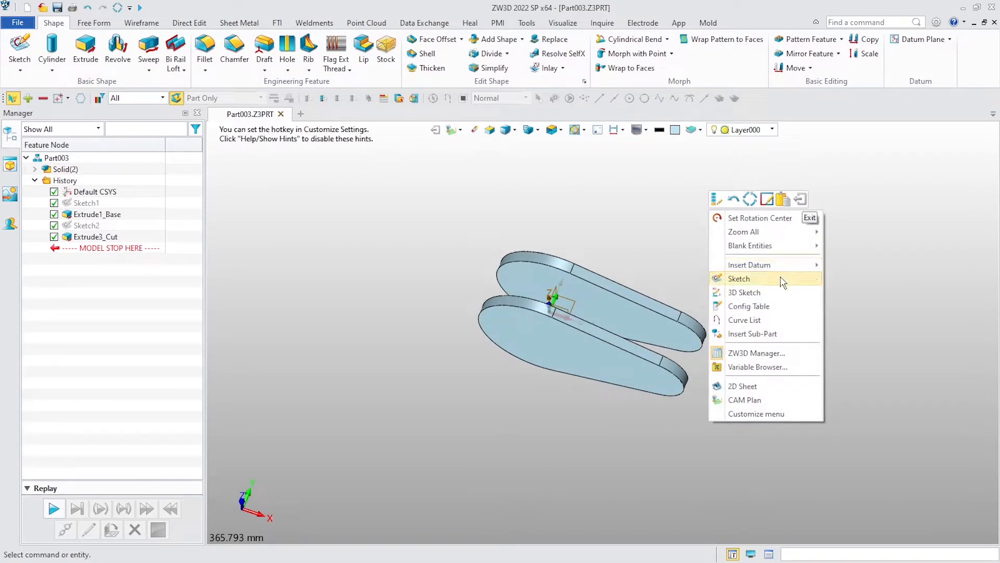
click(783, 282)
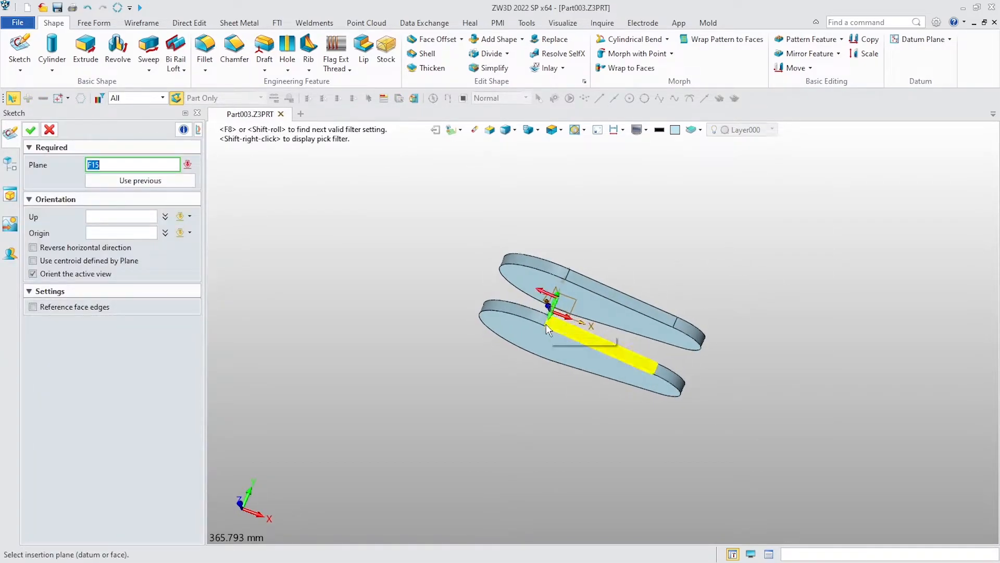
scroll(552, 321, up, 5)
click(556, 314)
right_drag(591, 303, 591, 290)
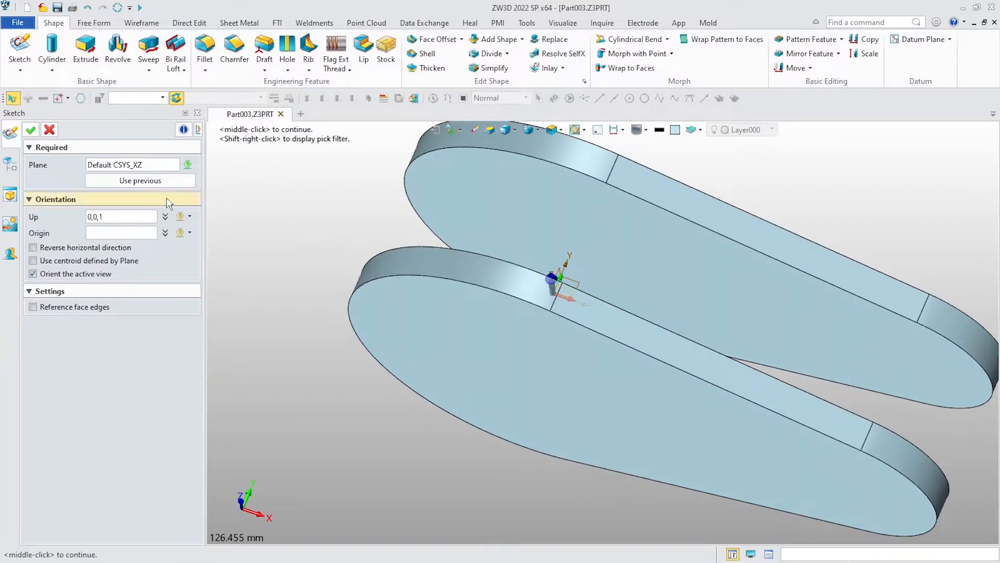
click(30, 130)
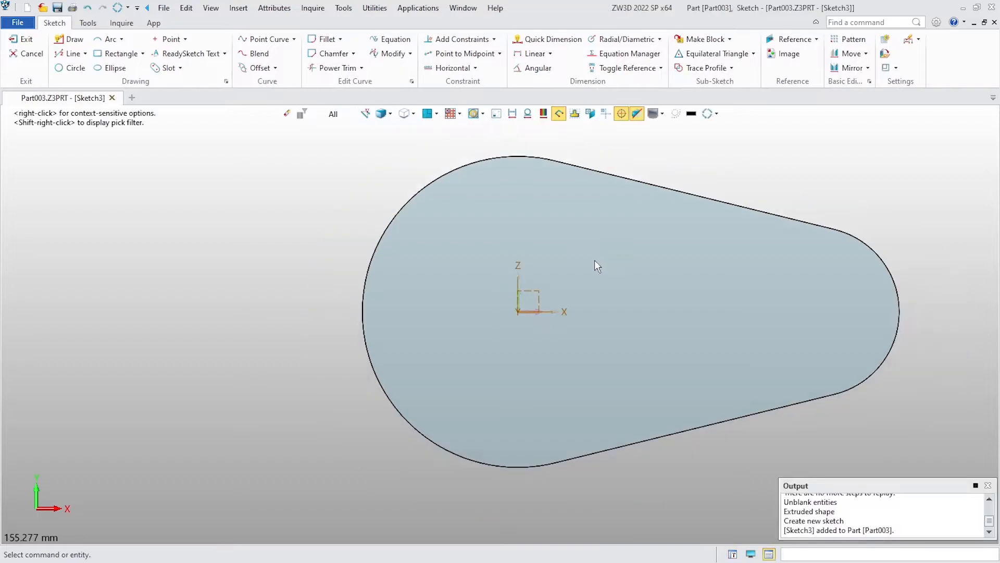
mouse_move(661, 268)
middle_down()
mouse_move(535, 268)
mouse_move(518, 284)
mouse_move(546, 294)
middle_up()
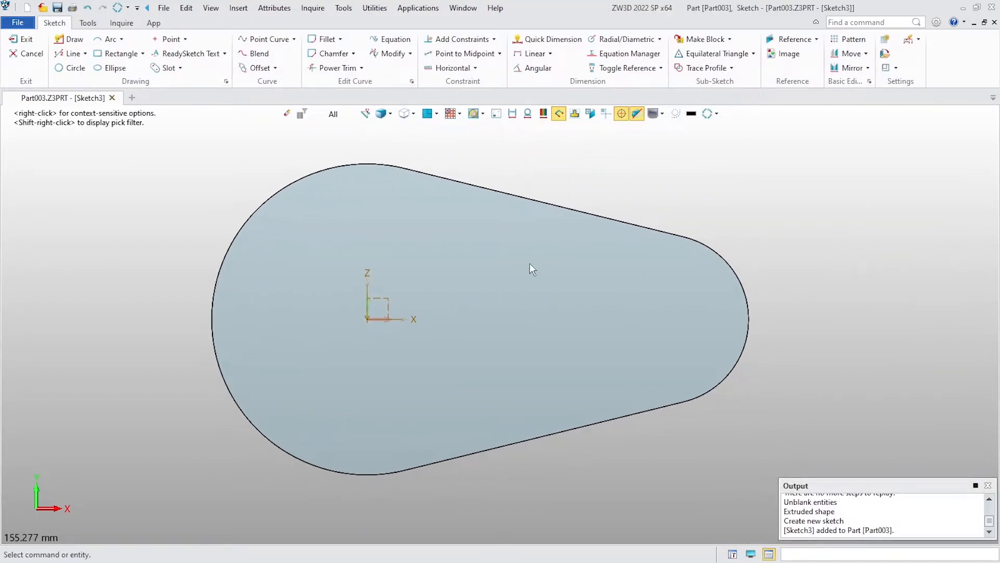
Draw a circle of 90 mm diameter centred on the origin
click(71, 68)
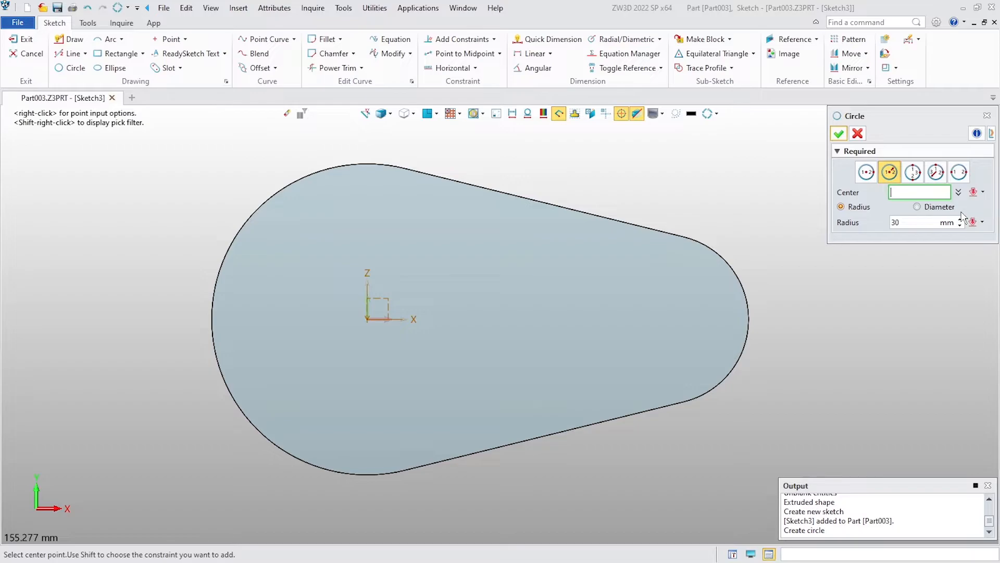
click(940, 208)
click(896, 223)
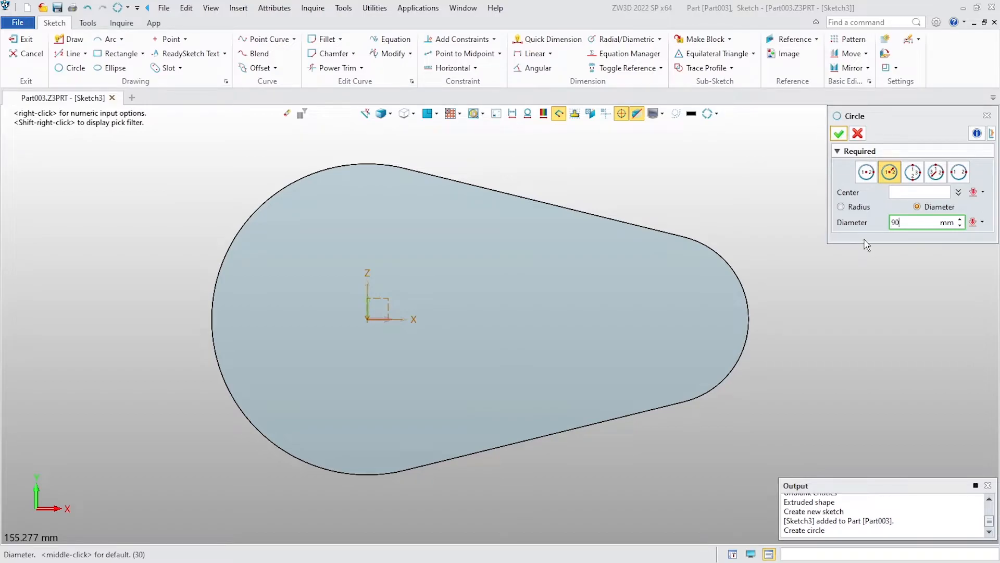
text(90)
key(Return)
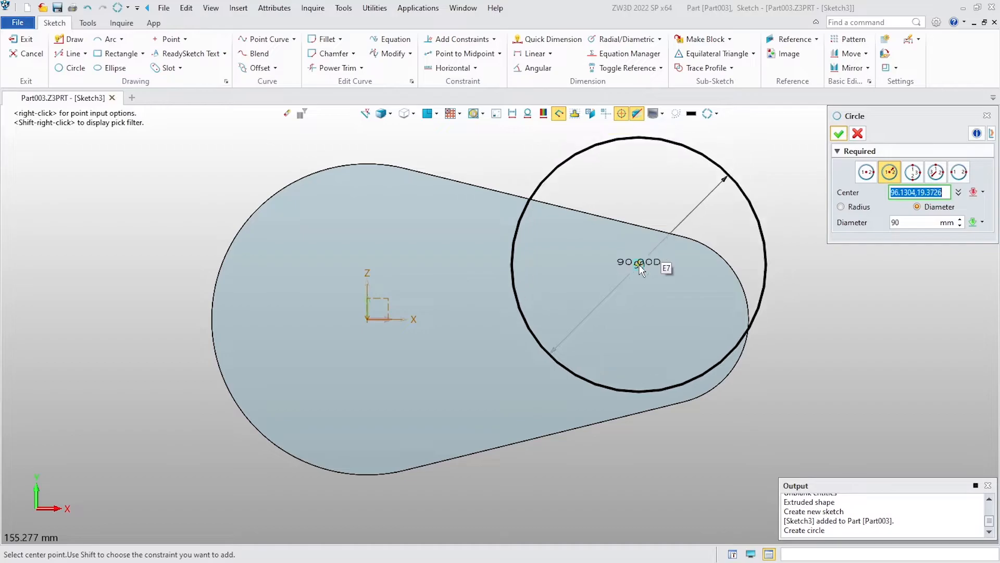
click(368, 319)
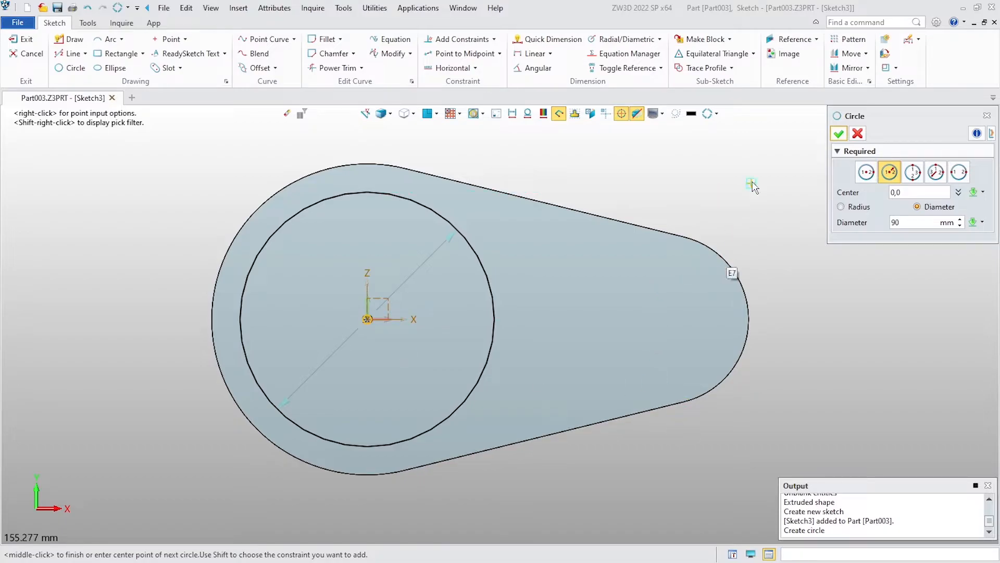
click(838, 133)
Draw a concentric circle of 60 mm diameter at the origin
middle_click(724, 175)
click(913, 222)
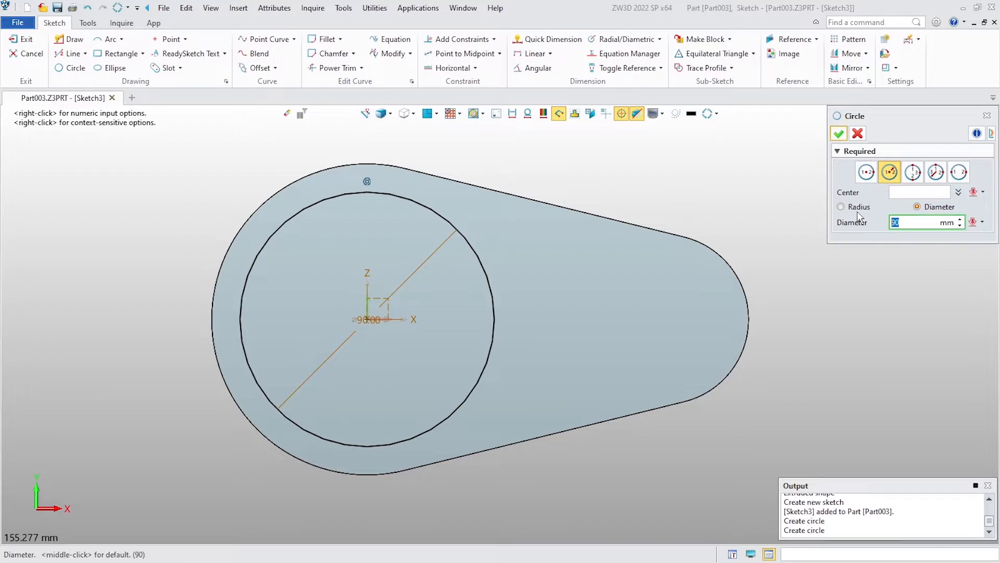
text(60)
key(Return)
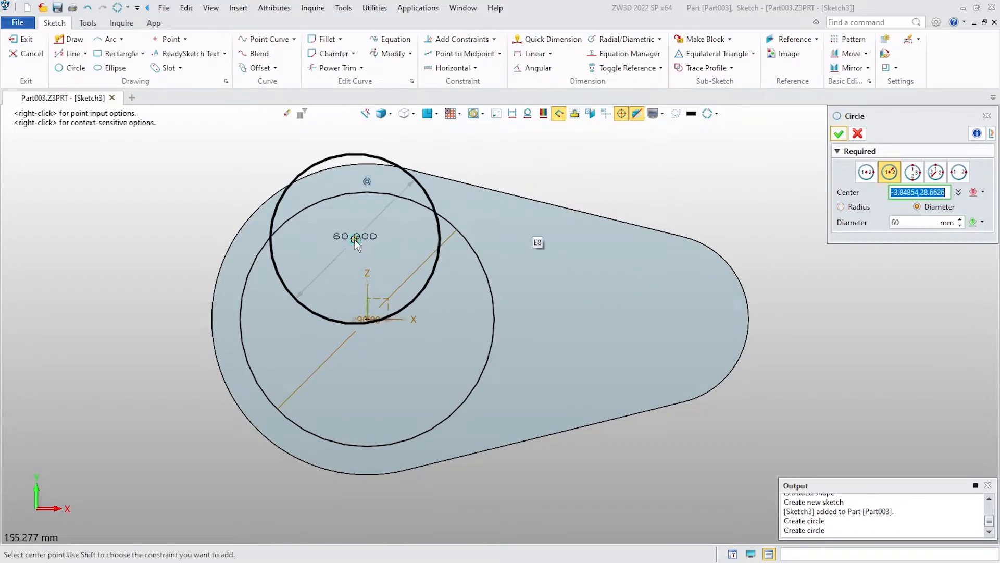
click(367, 320)
click(839, 136)
Move the diameter dimensions of the two large circles outside the plate outline
click(426, 260)
click(545, 172)
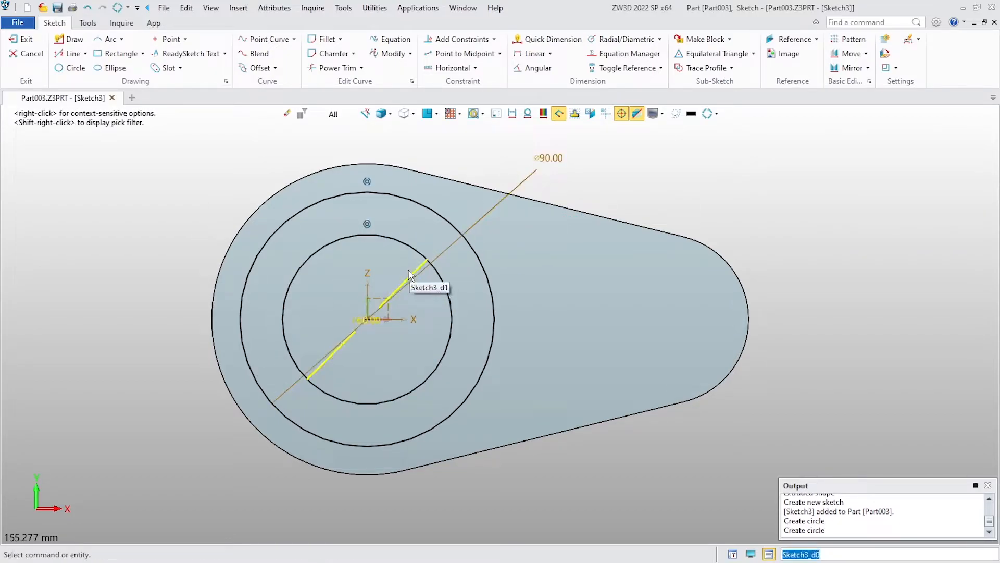
click(409, 272)
click(503, 154)
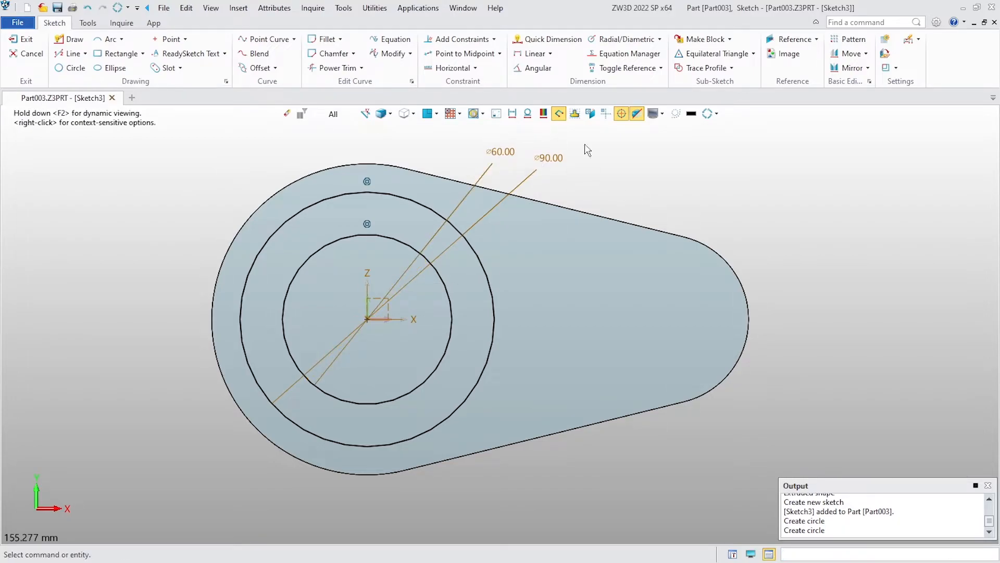
Draw a circle of 40 mm diameter at the centre of curvature of the plate's small end arc
click(69, 68)
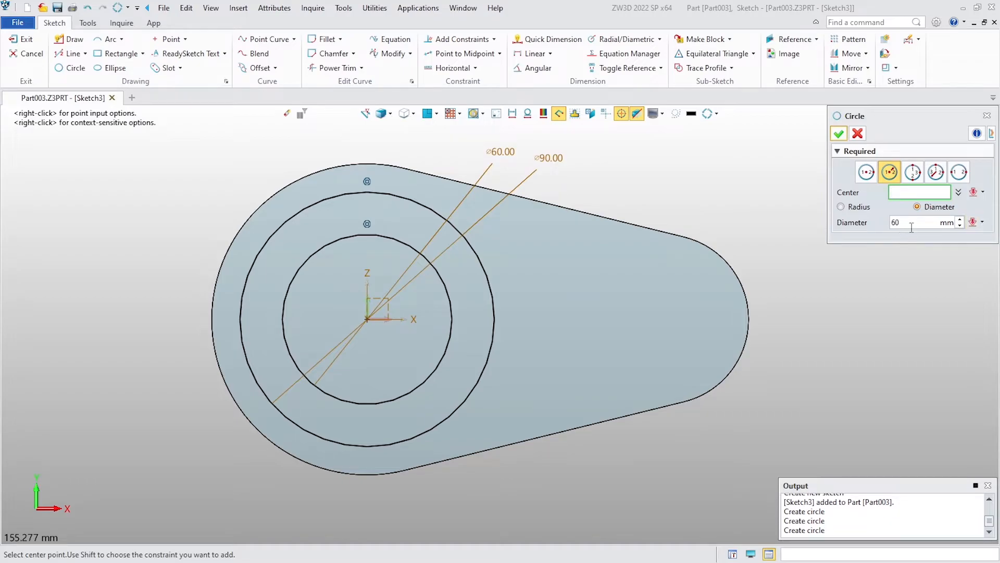
click(911, 223)
click(922, 192)
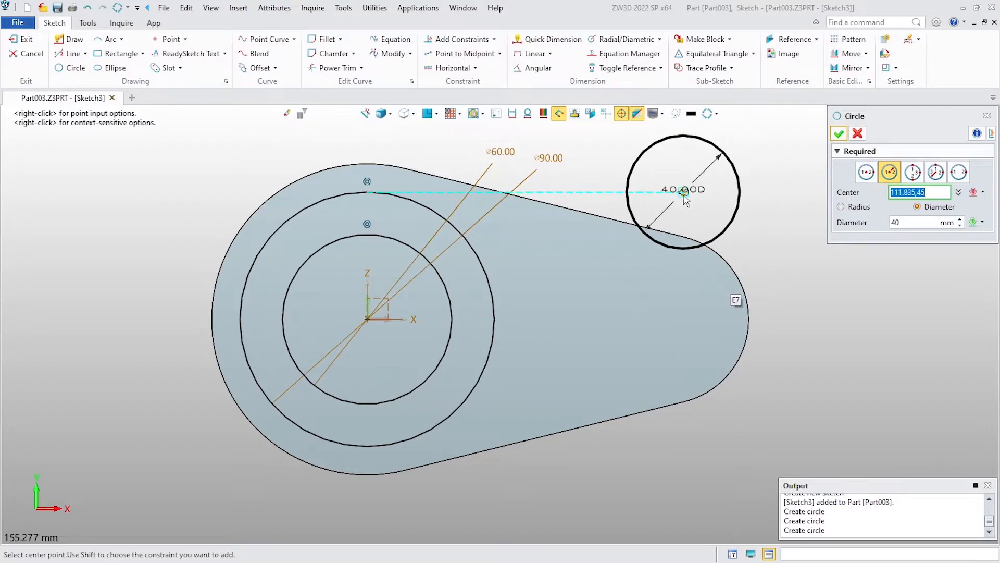
right_click(684, 198)
click(750, 357)
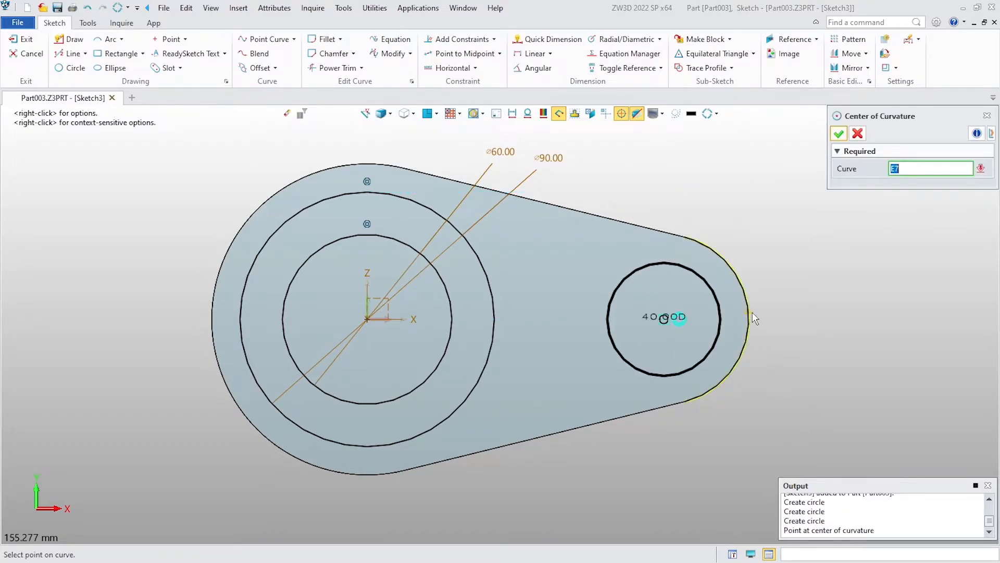
click(751, 313)
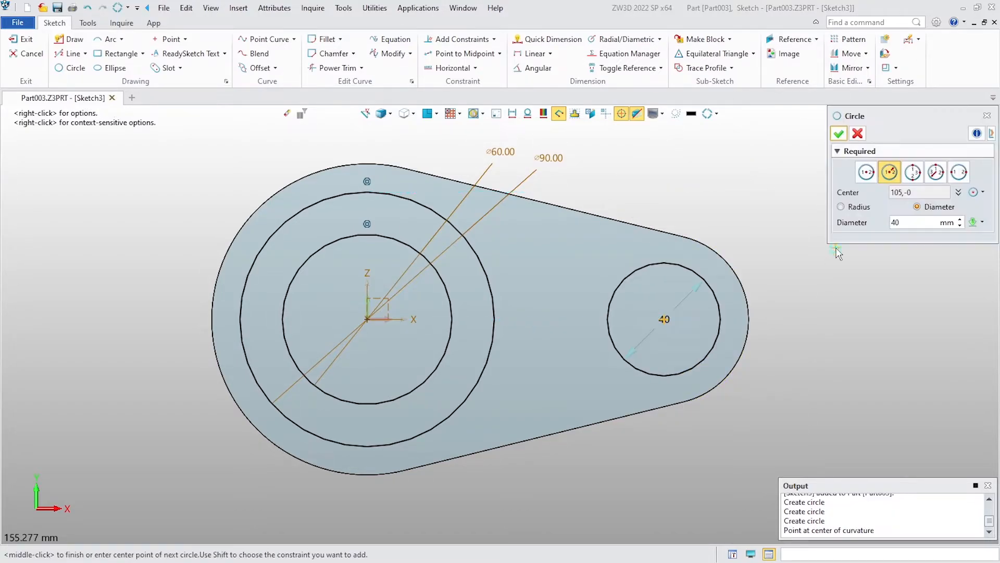
click(840, 134)
Draw a circle of 20 mm diameter concentric with the circle at the plate's small end
middle_click(786, 218)
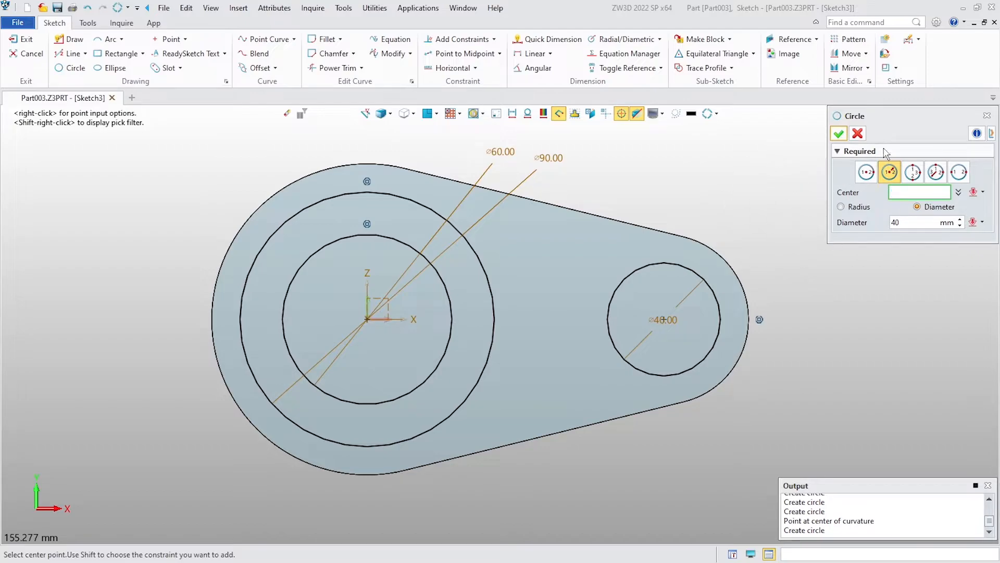
click(909, 222)
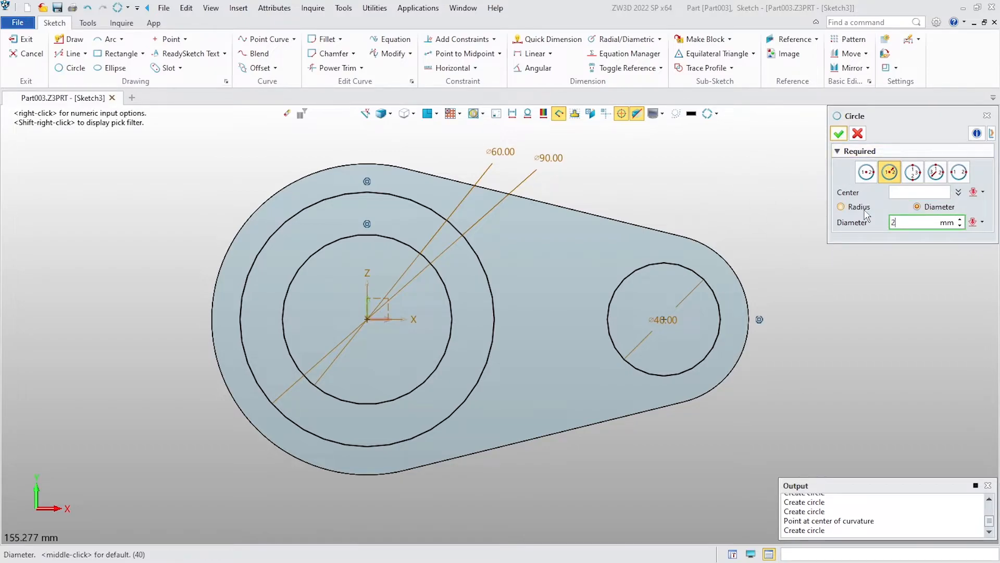
key(Return)
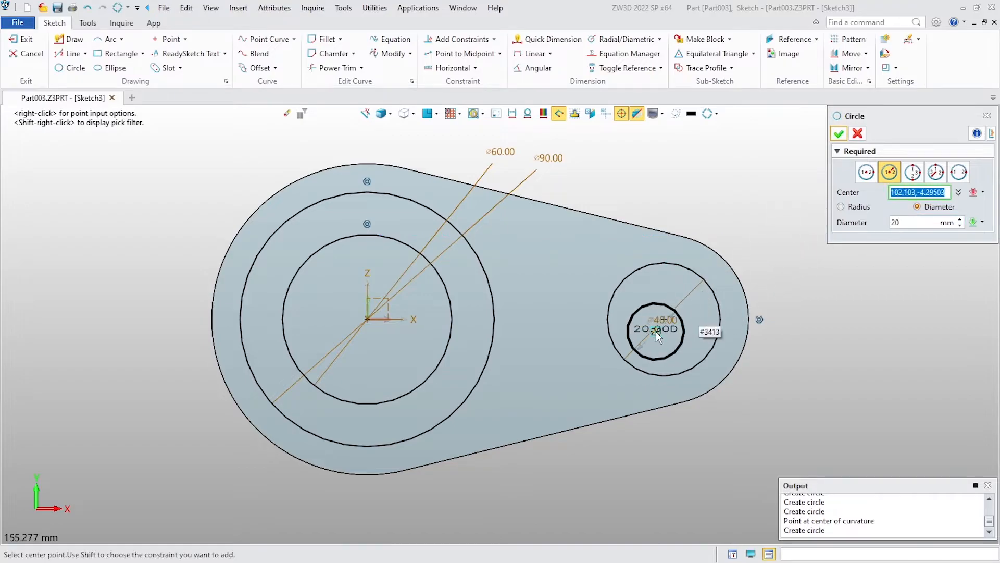
click(666, 318)
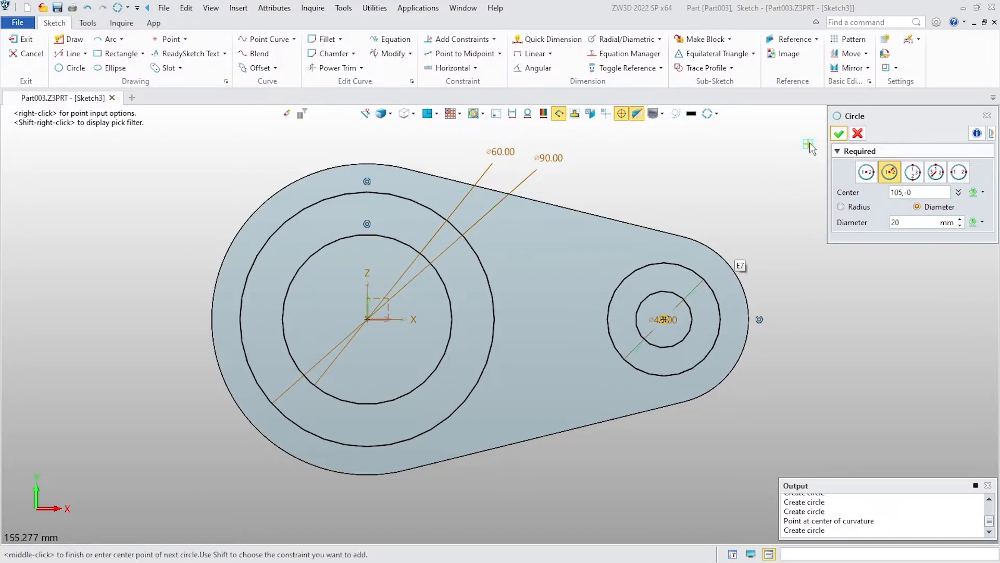
click(839, 134)
Move the diameter dimensions of the two small-end circles outside the plate outline and exit the sketch
click(697, 295)
click(756, 213)
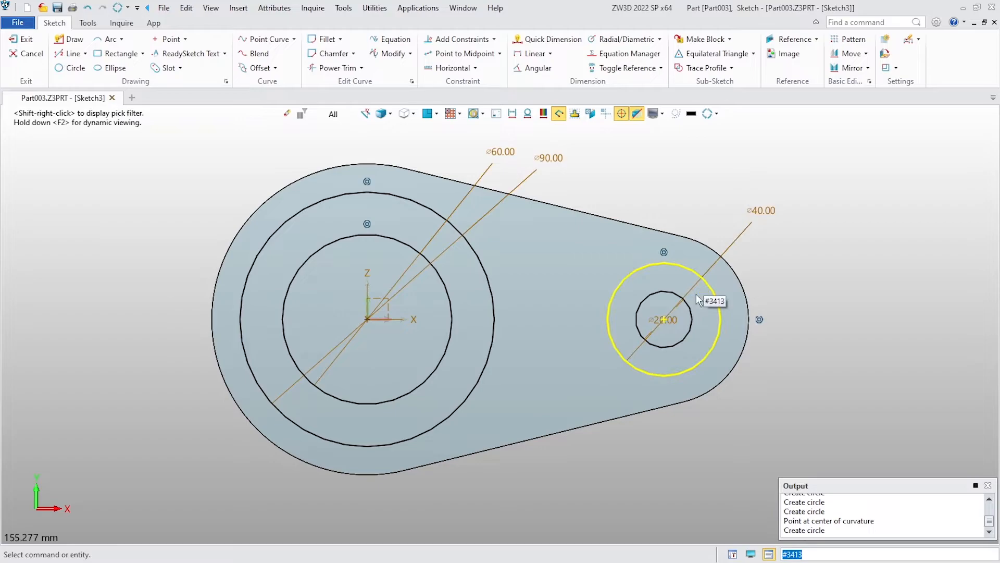
click(665, 319)
click(704, 212)
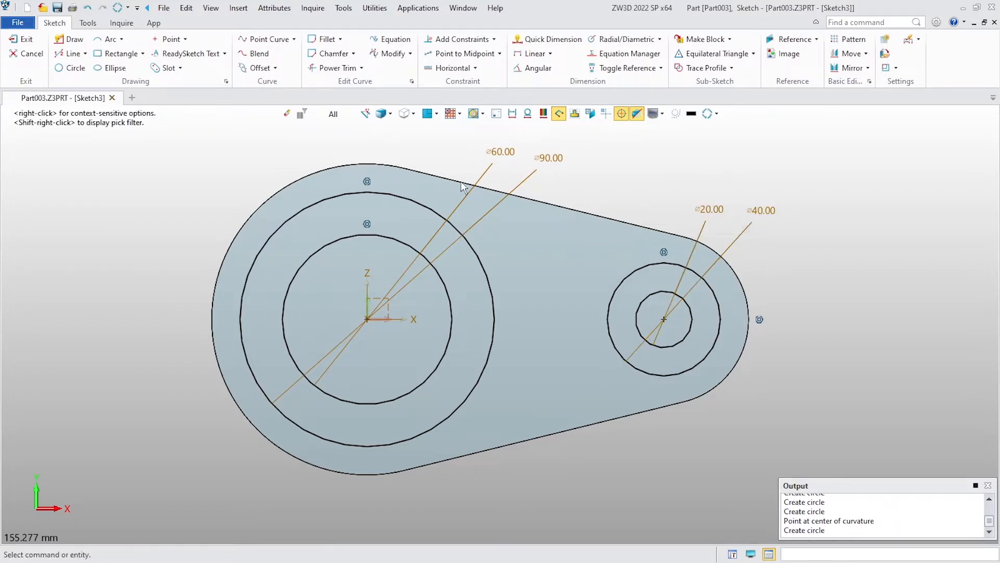
right_click(632, 169)
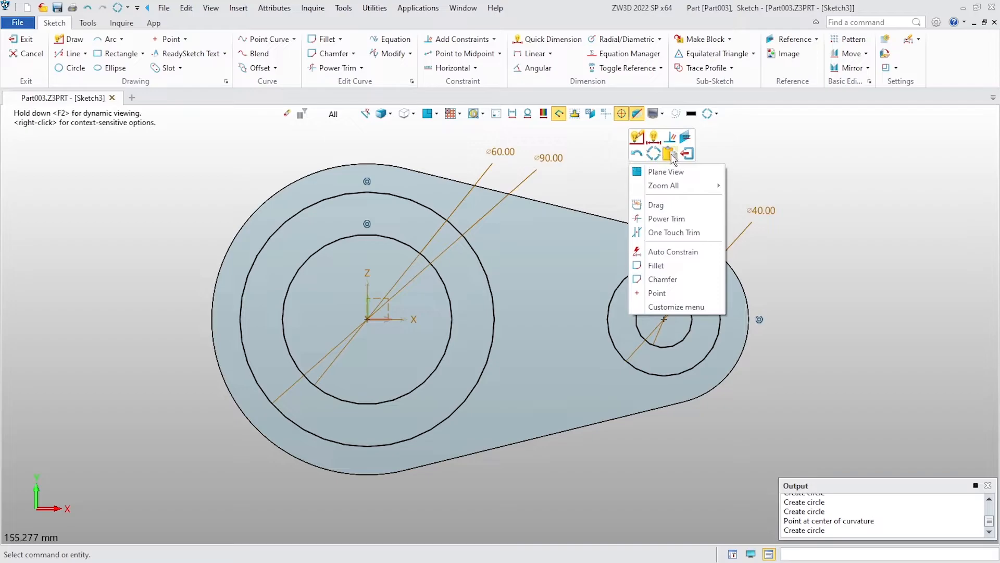
click(688, 154)
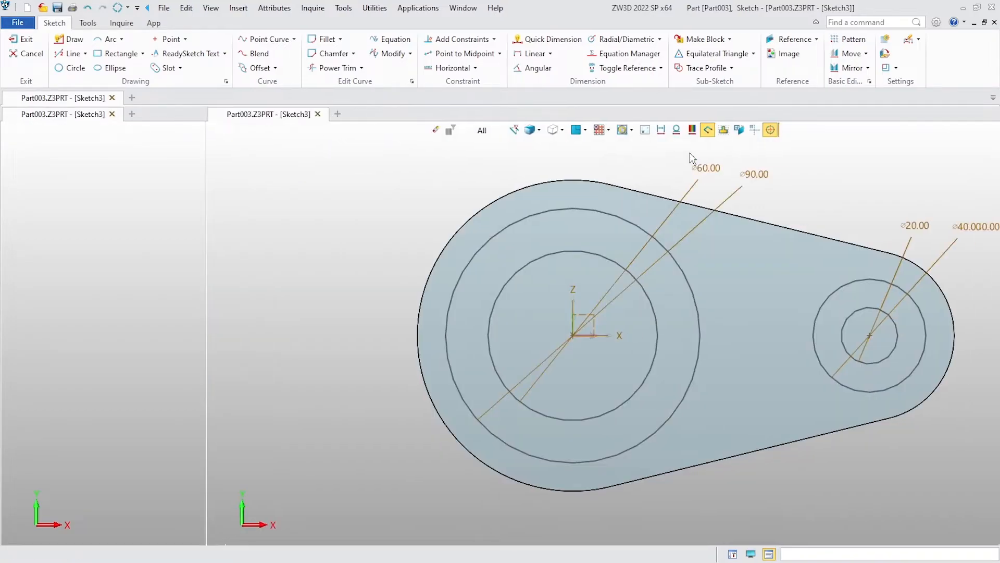
Start an extrusion with a curve list of the 90 mm and 40 mm outer circles as its profile
scroll(482, 273, down, 3)
mouse_move(753, 333)
right_down()
mouse_move(760, 358)
mouse_move(758, 327)
mouse_move(786, 343)
mouse_move(768, 300)
right_up()
key(ctrl+f)
click(86, 48)
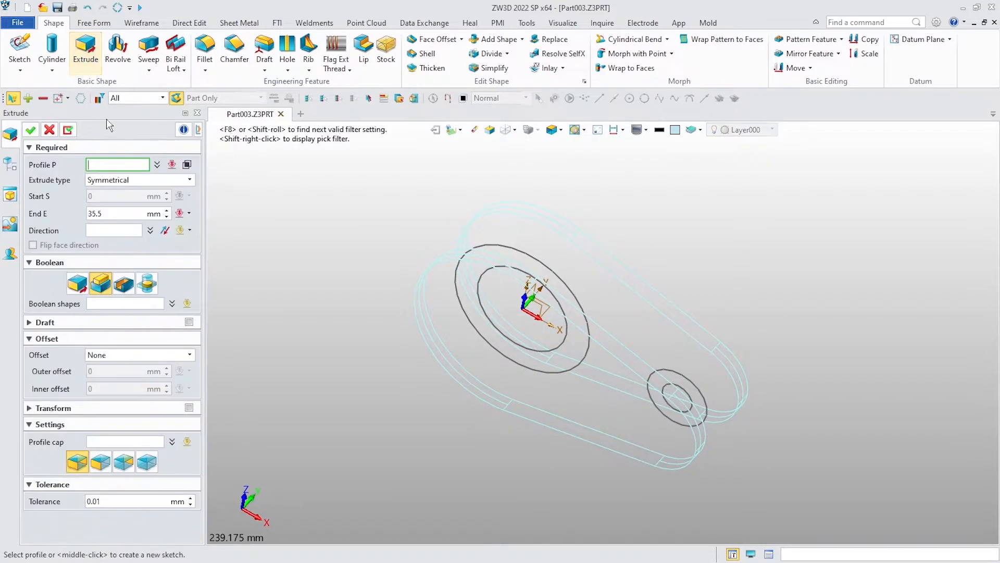
right_click(305, 216)
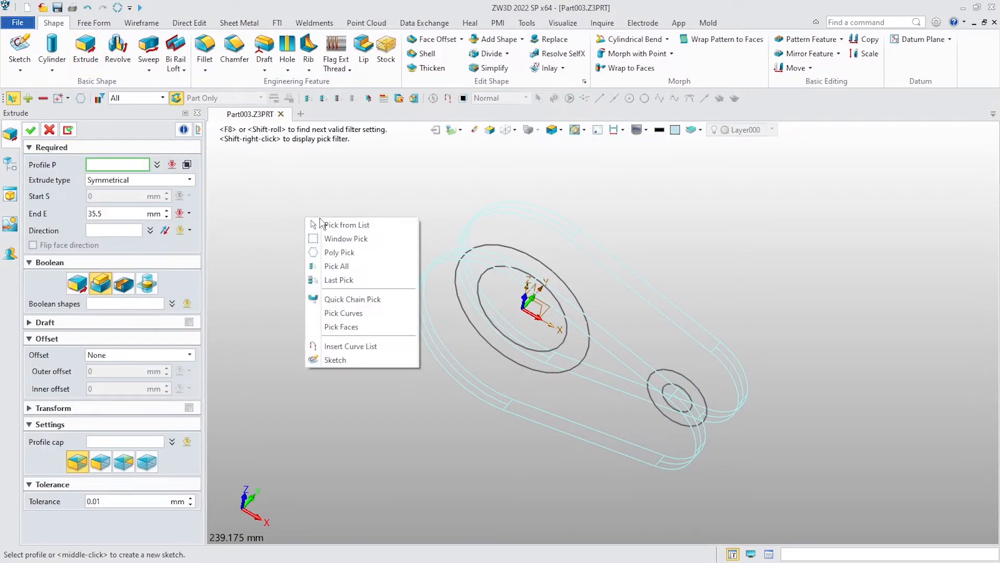
click(372, 343)
click(572, 283)
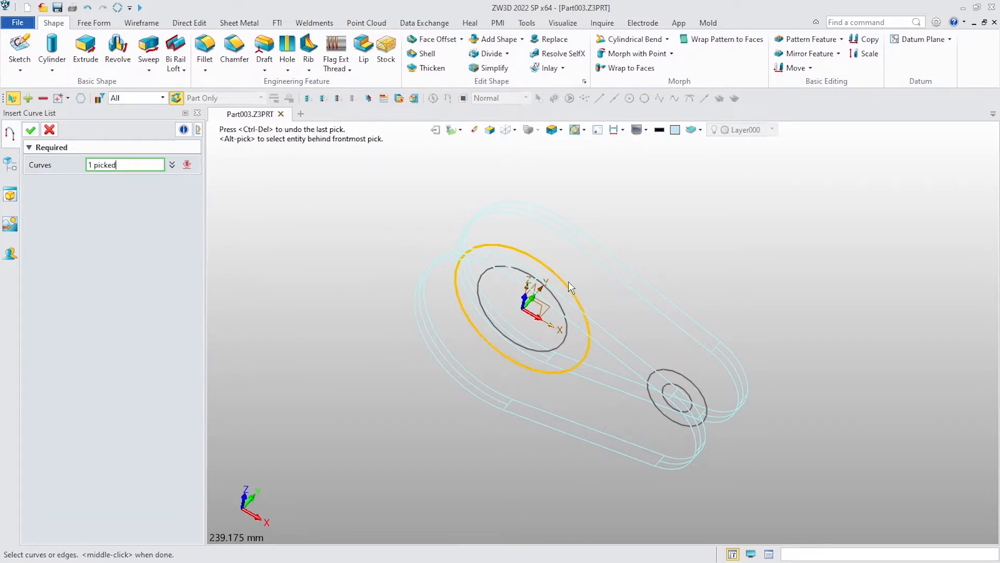
click(702, 399)
click(30, 130)
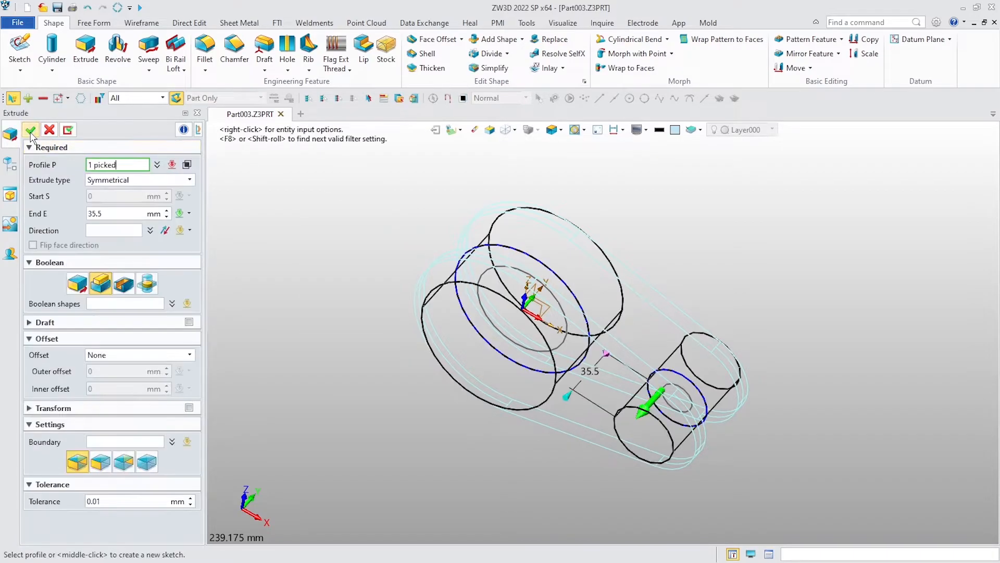
Extrude the two outer circles symmetrically by 71/2 mm and add them to the plates as bosses
click(123, 212)
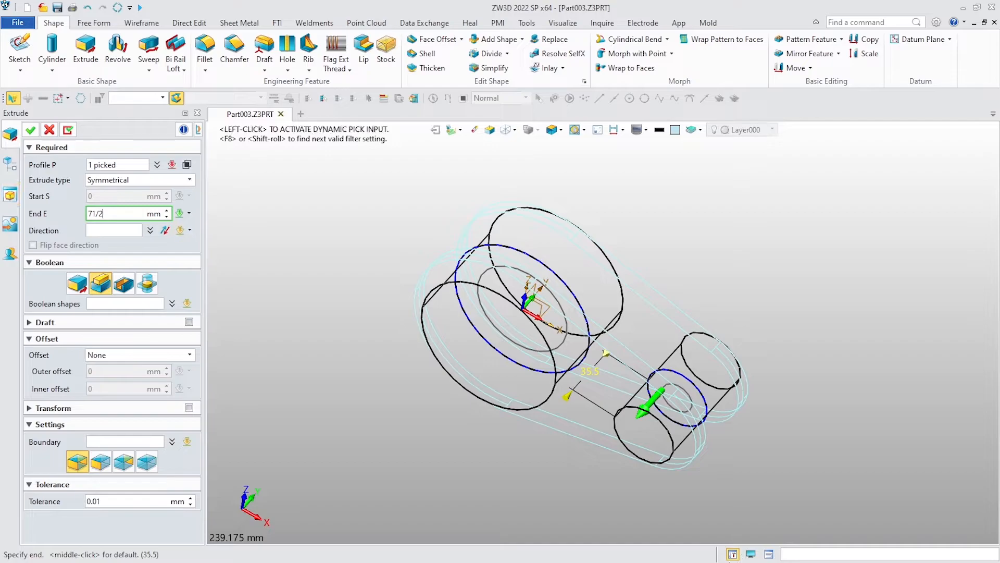
key(ctrl+f)
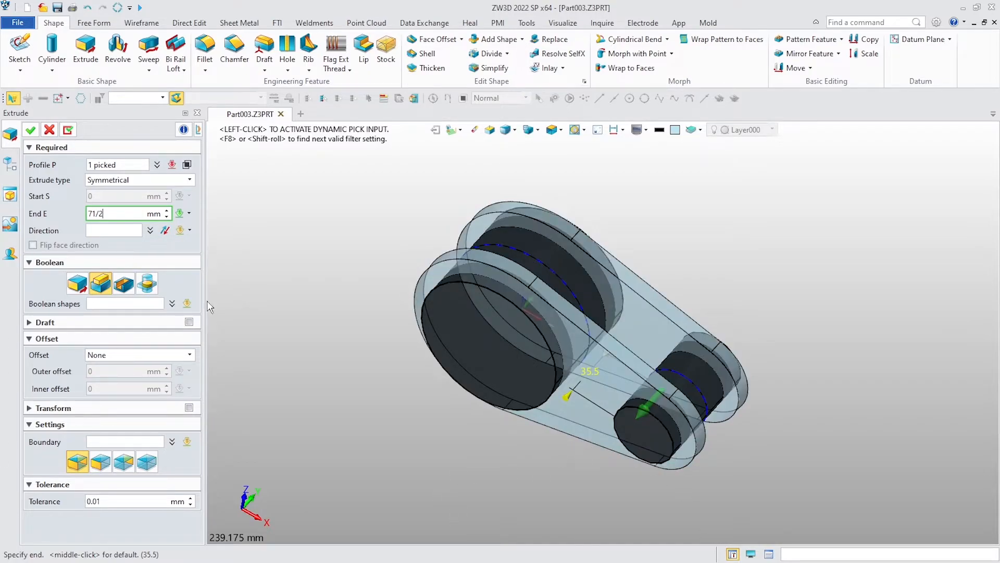
click(31, 129)
mouse_move(832, 270)
middle_down()
mouse_move(813, 308)
mouse_move(823, 253)
middle_up()
Start another extrusion with a curve list of the 60 mm and 20 mm inner circles as its profile
key(ctrl+f)
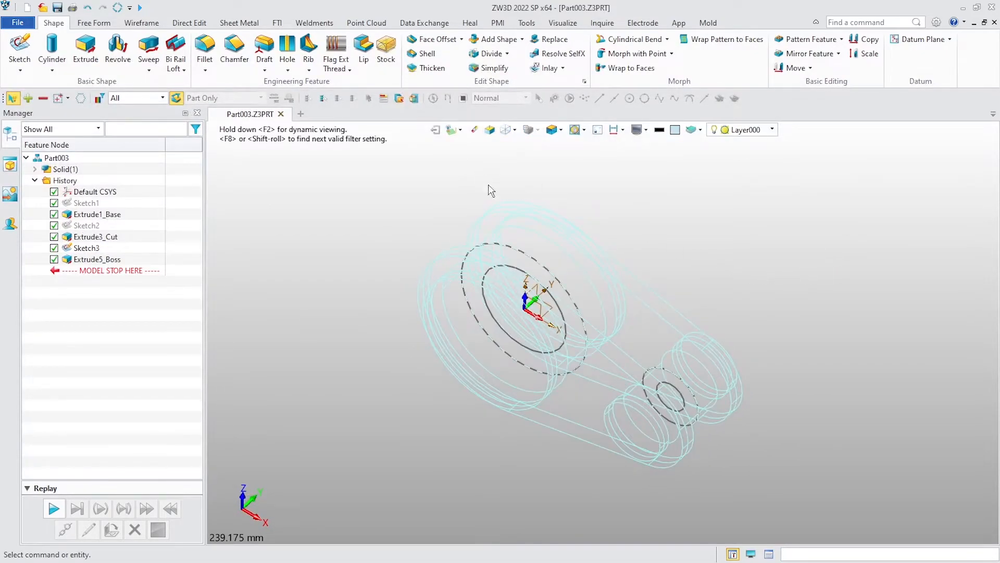
click(86, 49)
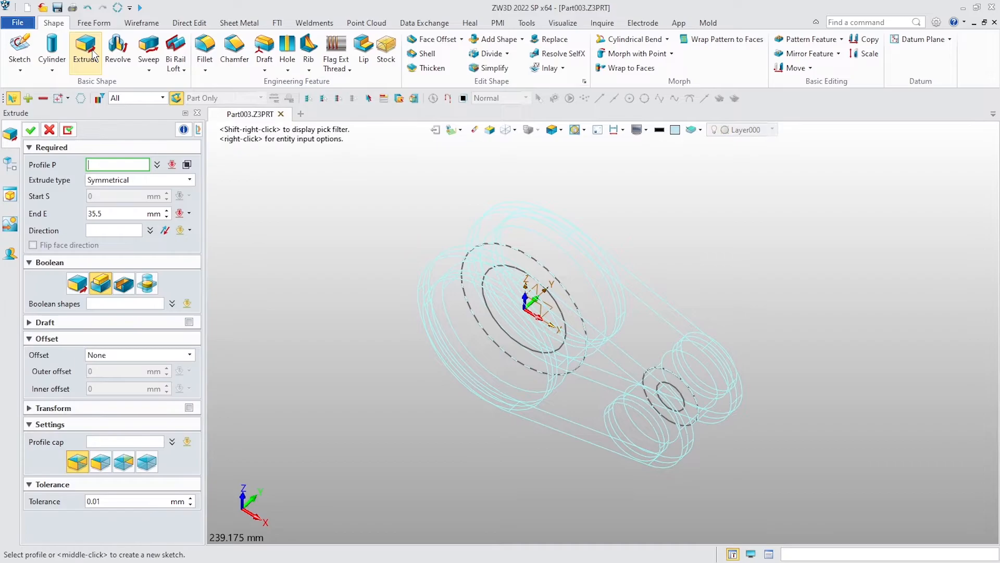
right_click(335, 232)
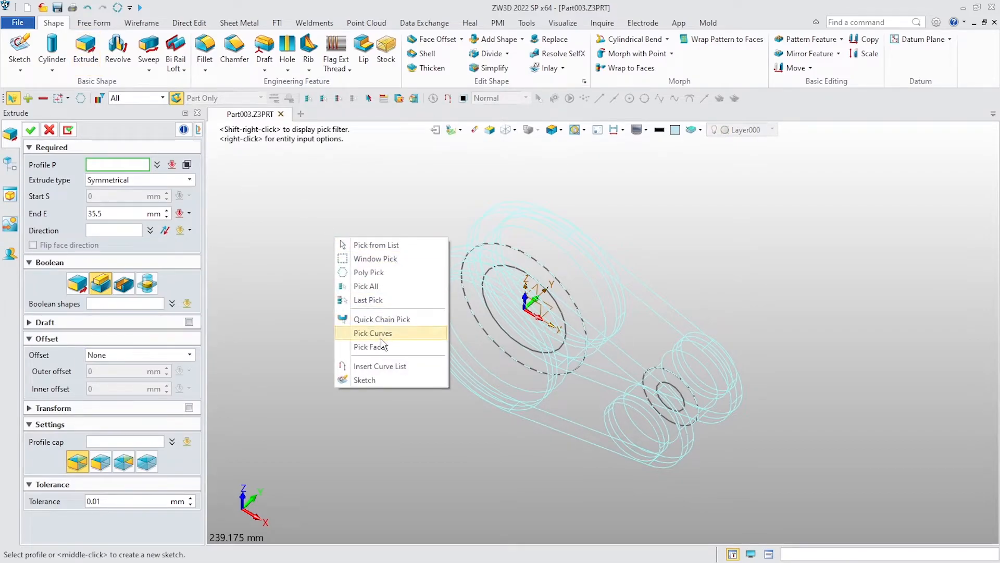
click(372, 365)
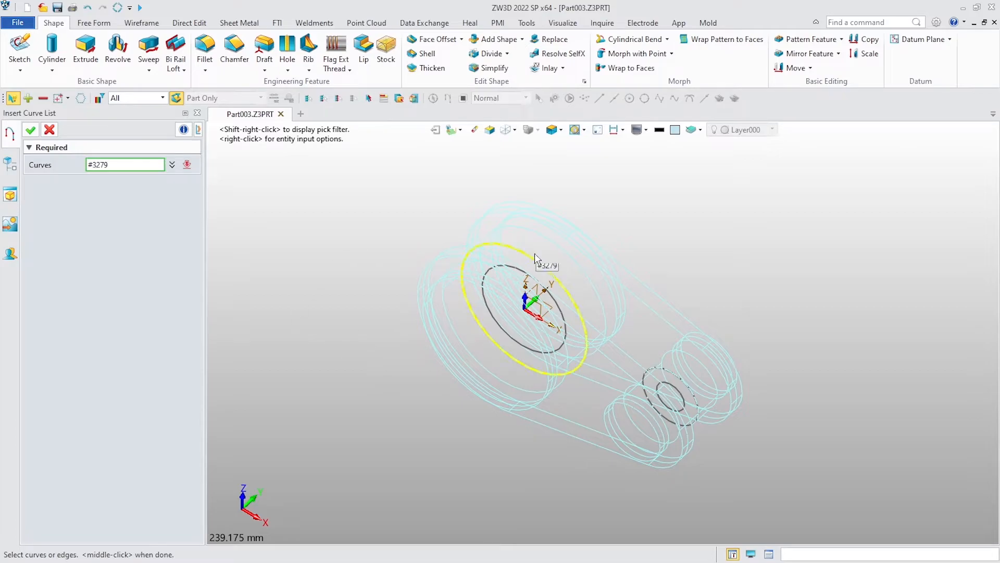
scroll(558, 312, up, 3)
click(567, 316)
scroll(568, 315, down, 3)
scroll(668, 384, up, 3)
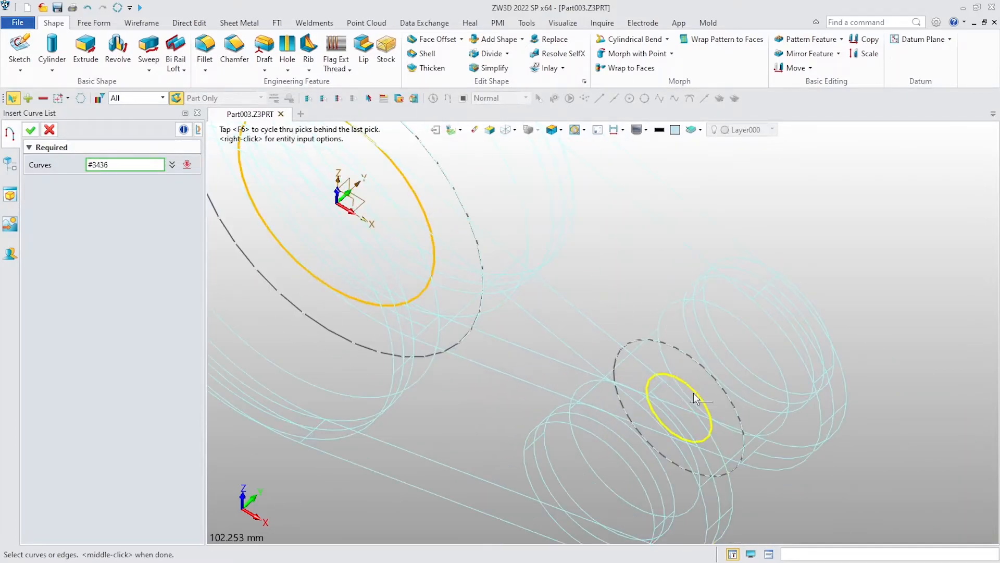
click(697, 399)
scroll(695, 397, down, 2)
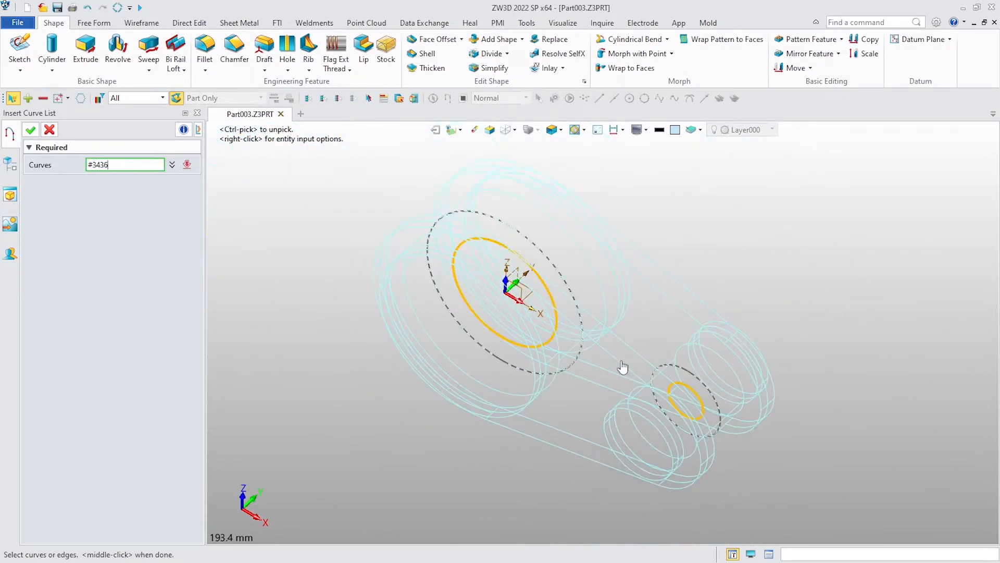
click(31, 131)
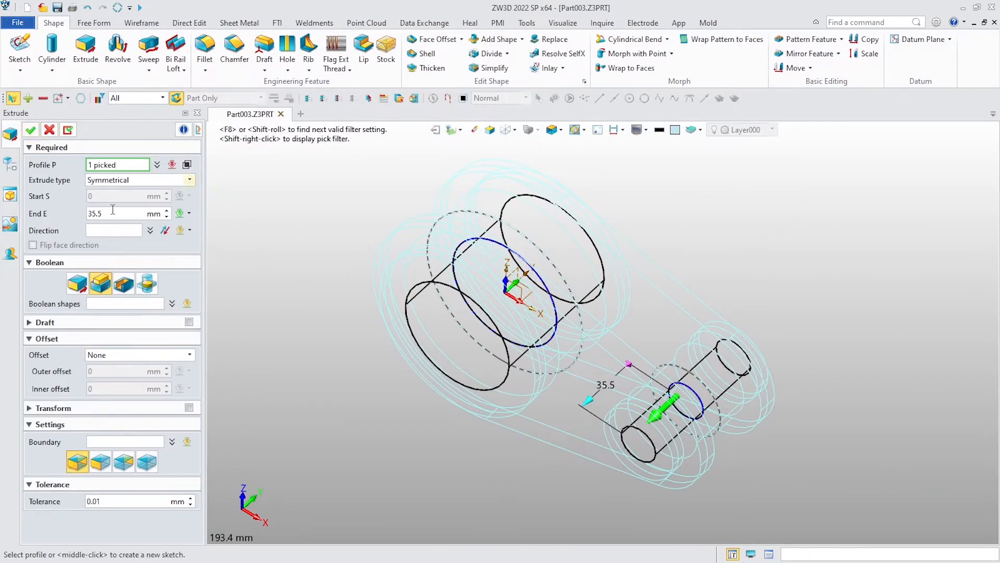
Cut both inner circles symmetrically through all of the body to form the bores
click(123, 284)
click(161, 211)
right_click(281, 253)
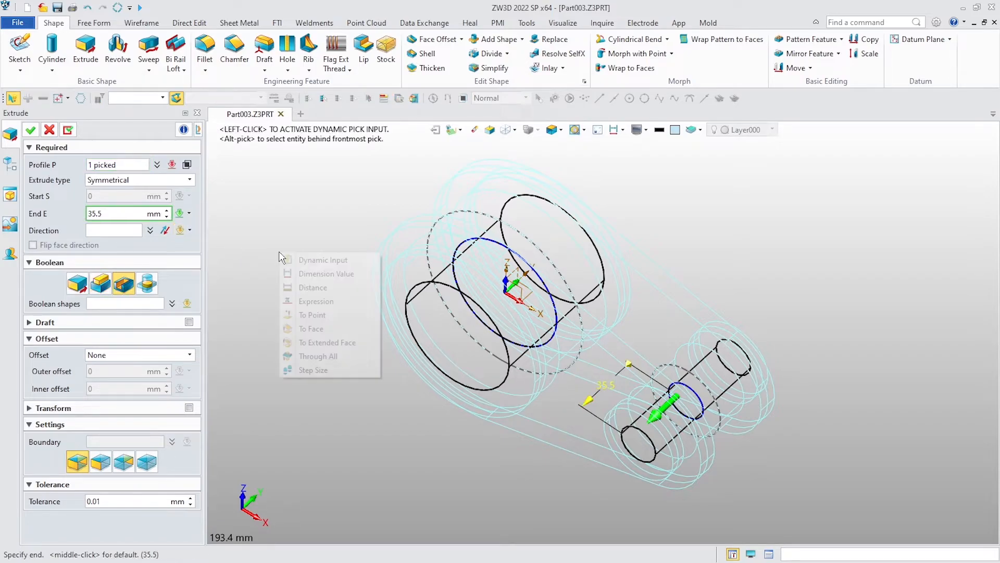
click(324, 357)
middle_drag(569, 404, 547, 373)
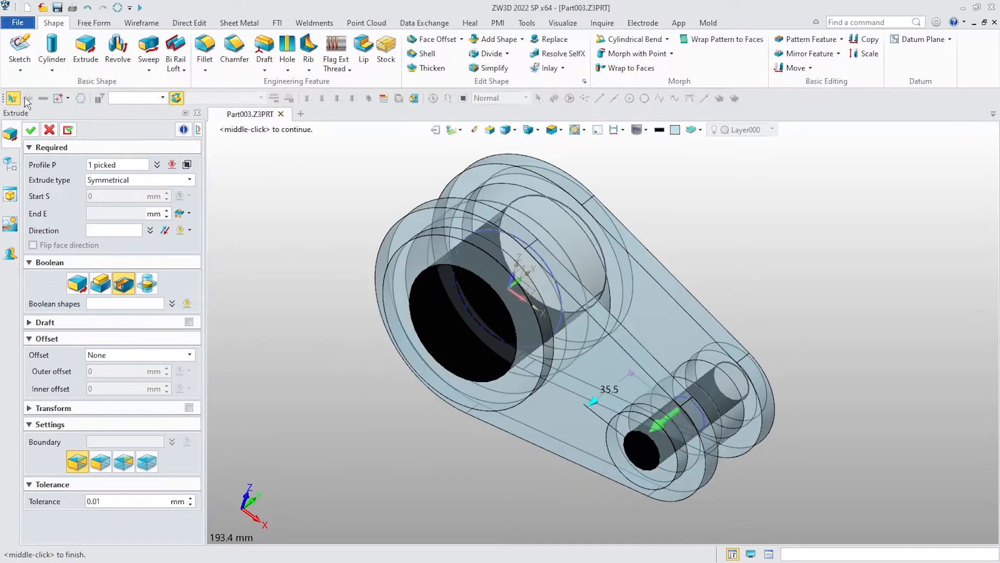
click(31, 130)
mouse_move(605, 388)
middle_down()
mouse_move(738, 275)
mouse_move(757, 273)
mouse_move(776, 242)
mouse_move(754, 224)
mouse_move(719, 223)
middle_up()
middle_drag(599, 313, 451, 402)
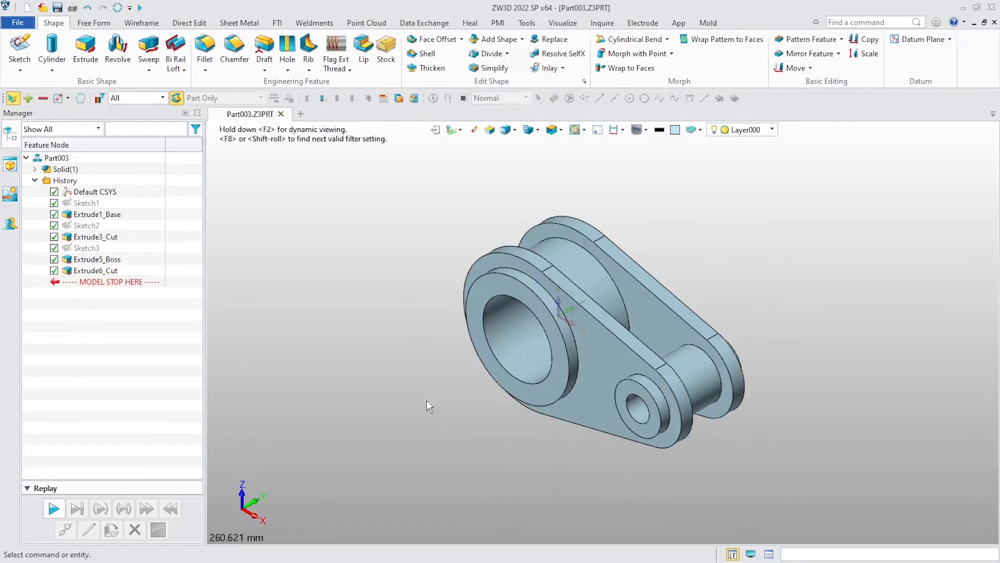
Start a 3 mm fillet on both outer boss base edges of the front plate and the large boss edge on its inner face
click(205, 50)
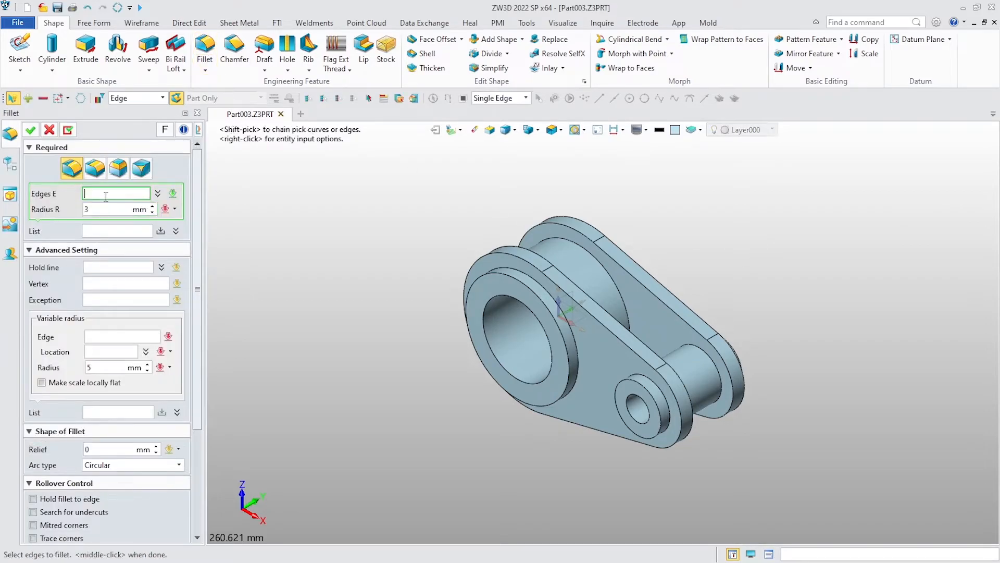
click(562, 305)
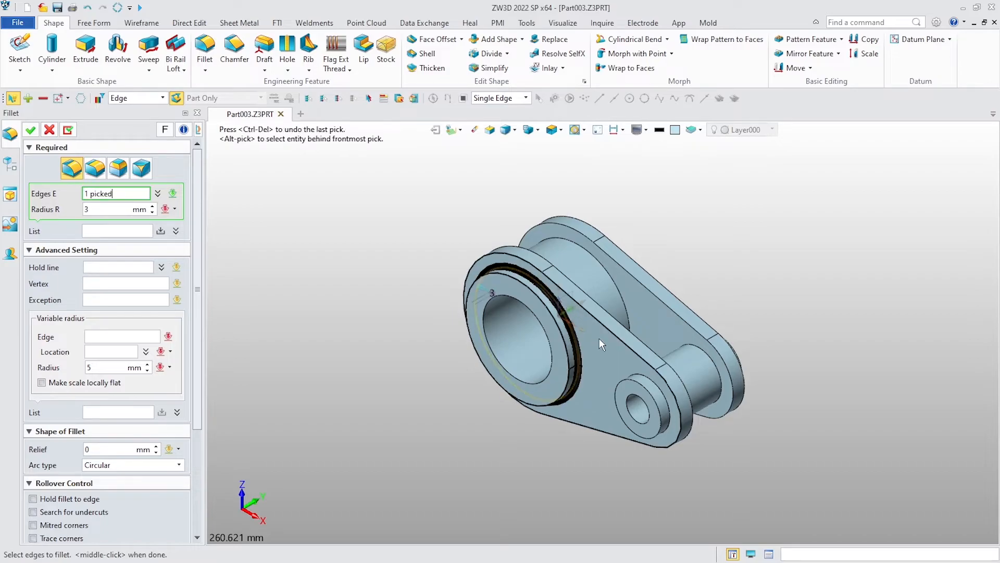
click(652, 390)
middle_drag(792, 342, 768, 404)
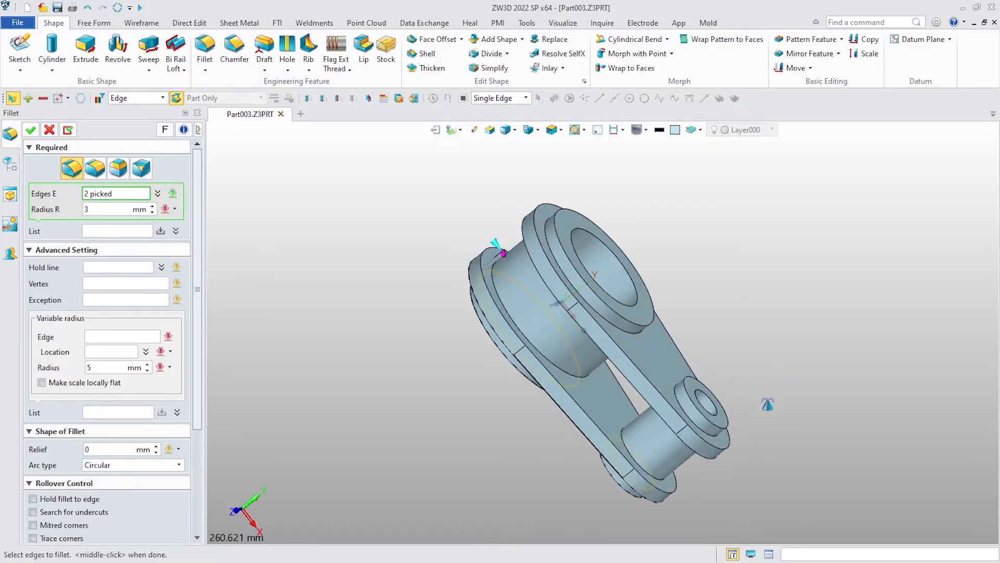
click(571, 379)
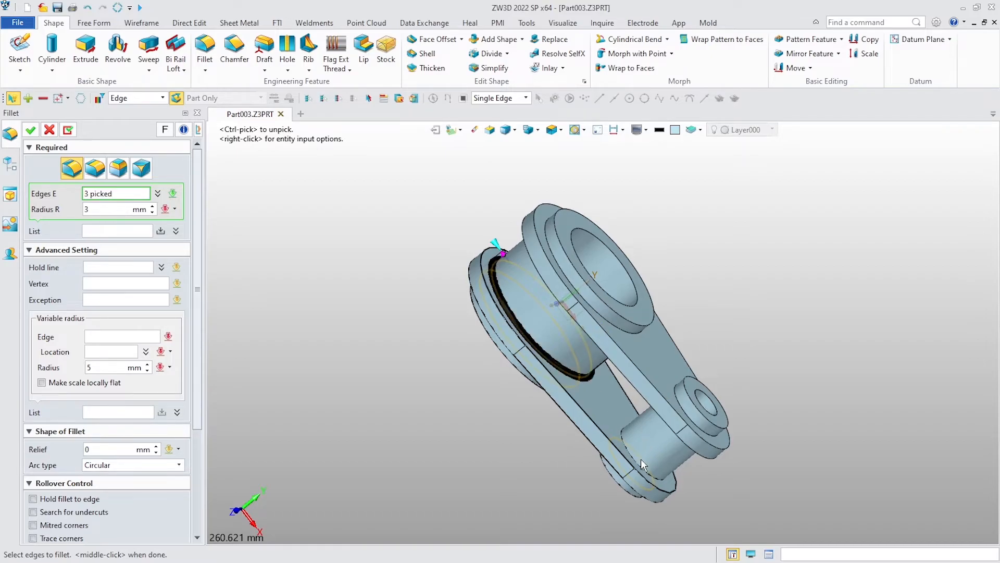
Add the remaining edges where the bosses meet the inner and outer faces of the plates to the fillet selection
middle_drag(769, 441, 745, 395)
click(712, 399)
click(630, 317)
right_drag(753, 319, 675, 314)
click(631, 333)
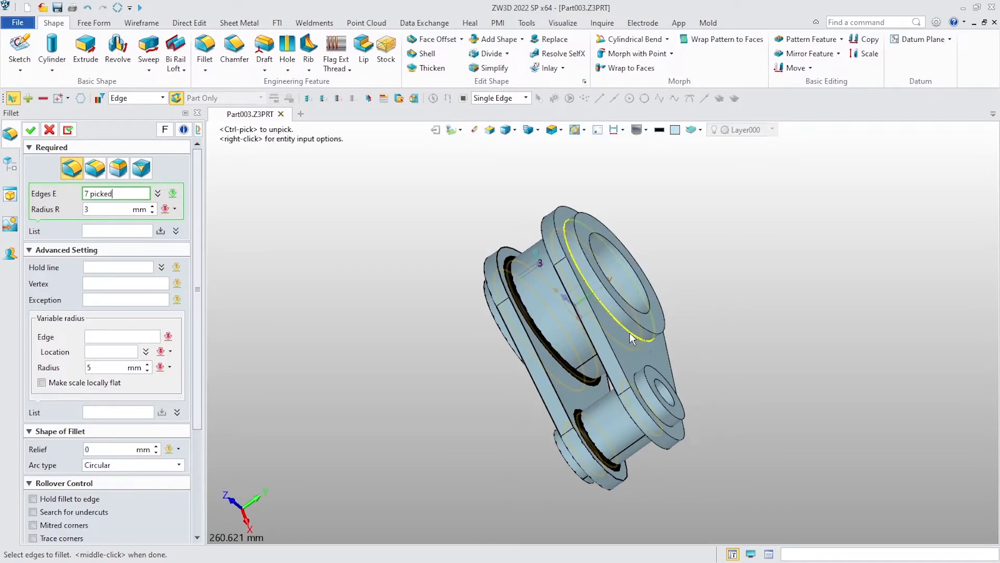
click(654, 414)
Replace the mispicked plate rim edge with the small boss's base edge and apply the 3 mm fillet
right_click(716, 369)
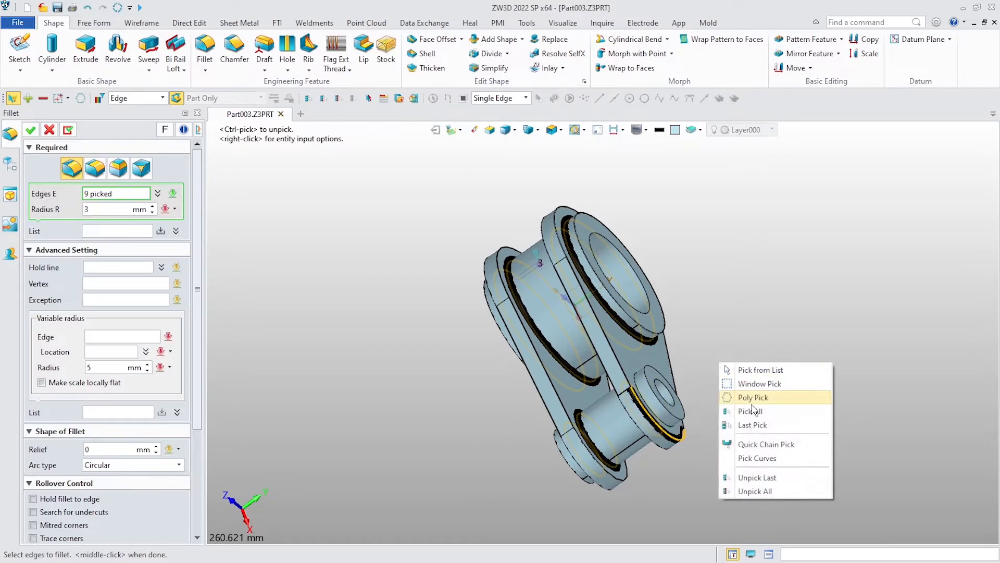
click(779, 479)
scroll(656, 427, up, 3)
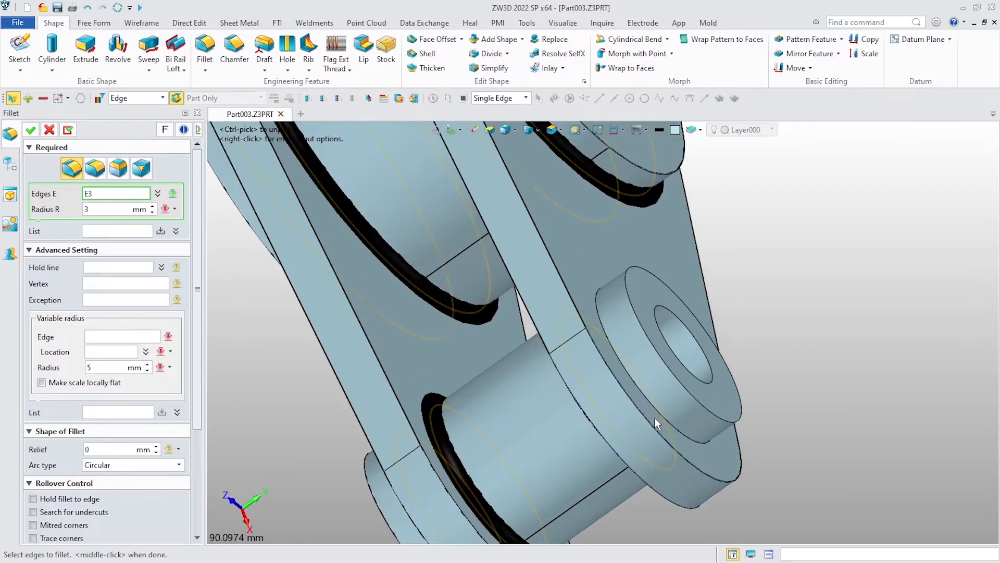
scroll(659, 425, down, 3)
middle_drag(659, 425, 768, 358)
middle_click(769, 358)
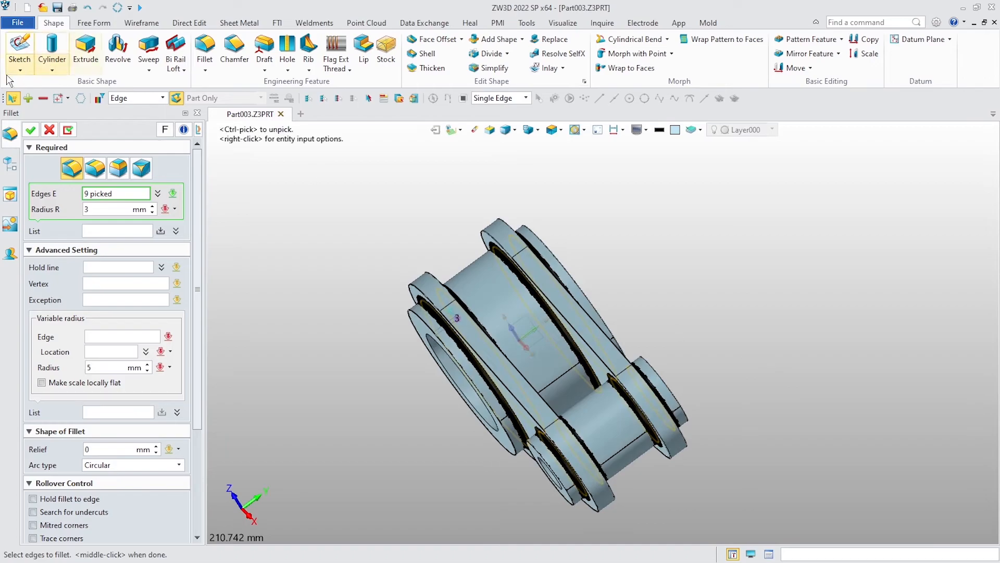
middle_drag(738, 293, 781, 280)
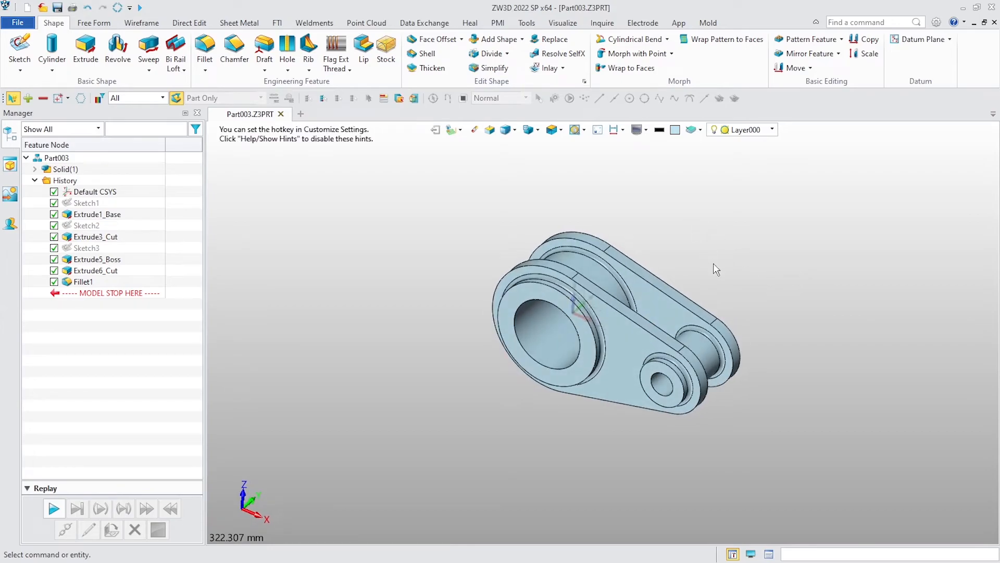
Start a 0.5 mm fillet on the chained outline edges of both plates and the rim of the front large boss
scroll(716, 268, up, 2)
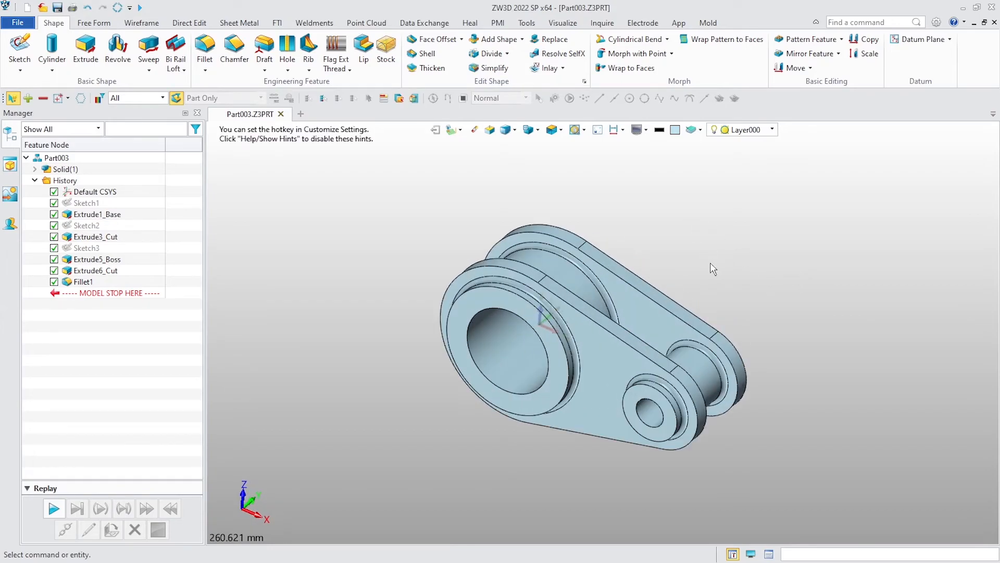
click(212, 49)
drag(123, 210, 65, 207)
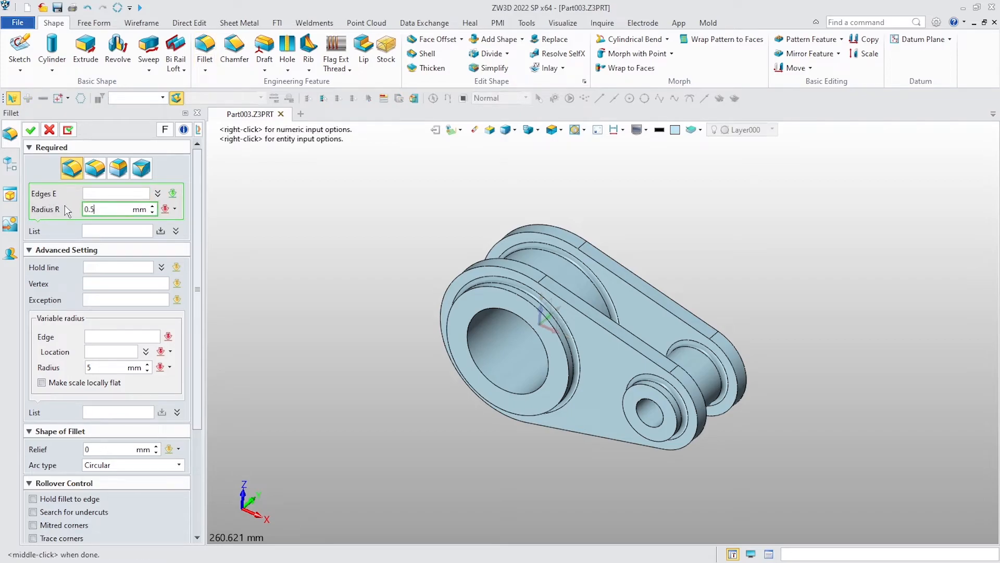
text(0.5)
click(111, 193)
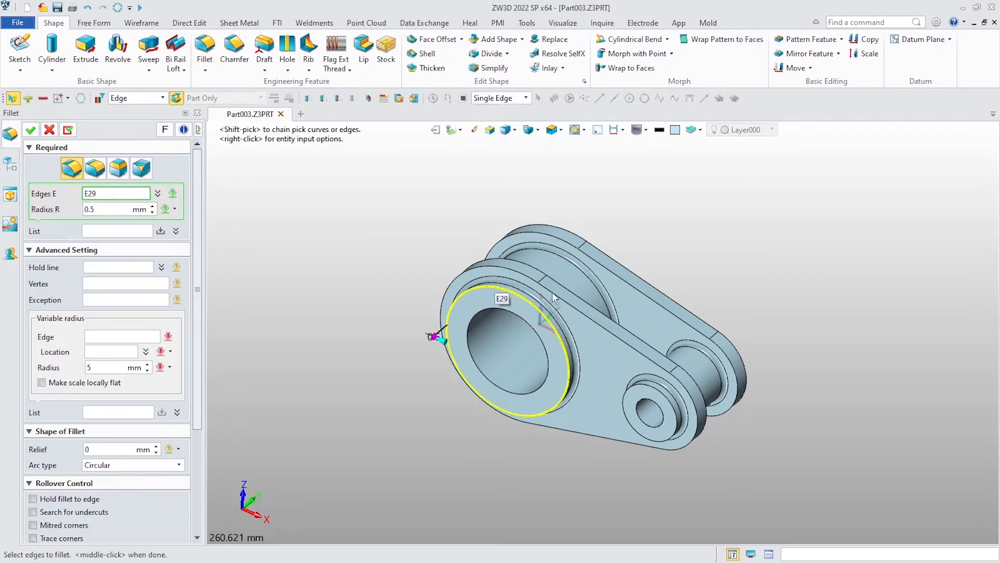
click(596, 324)
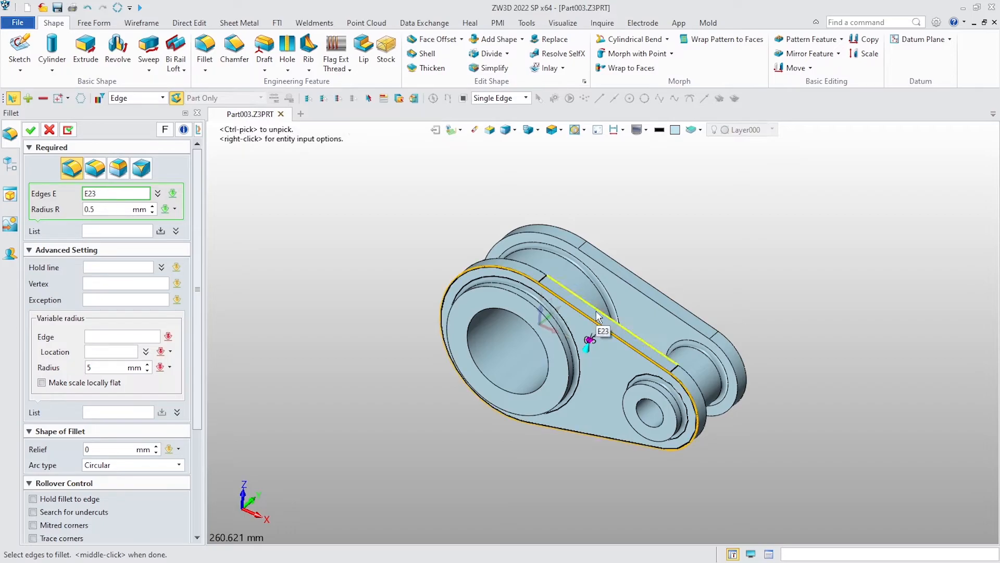
shift+click(636, 284)
shift+click(636, 284)
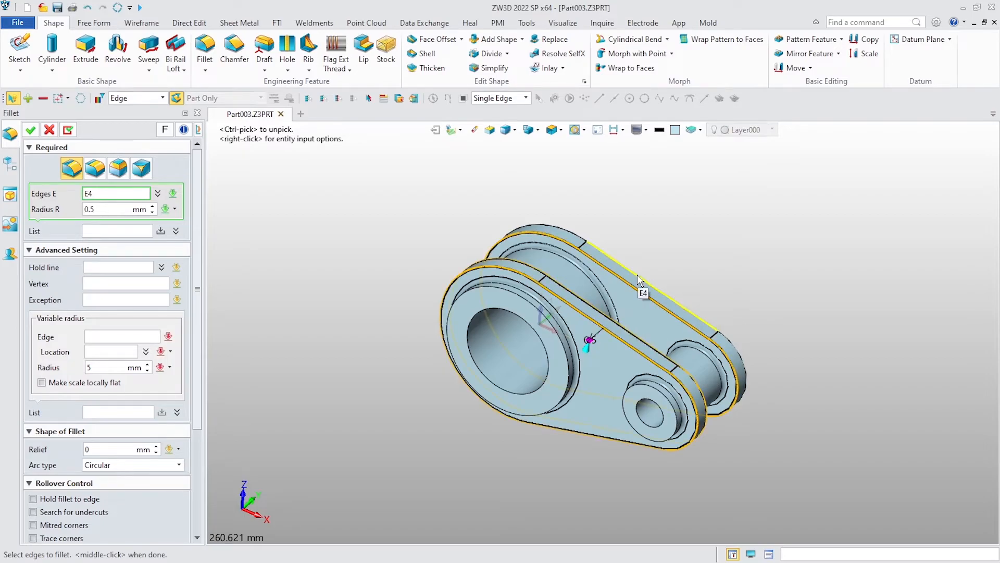
click(567, 365)
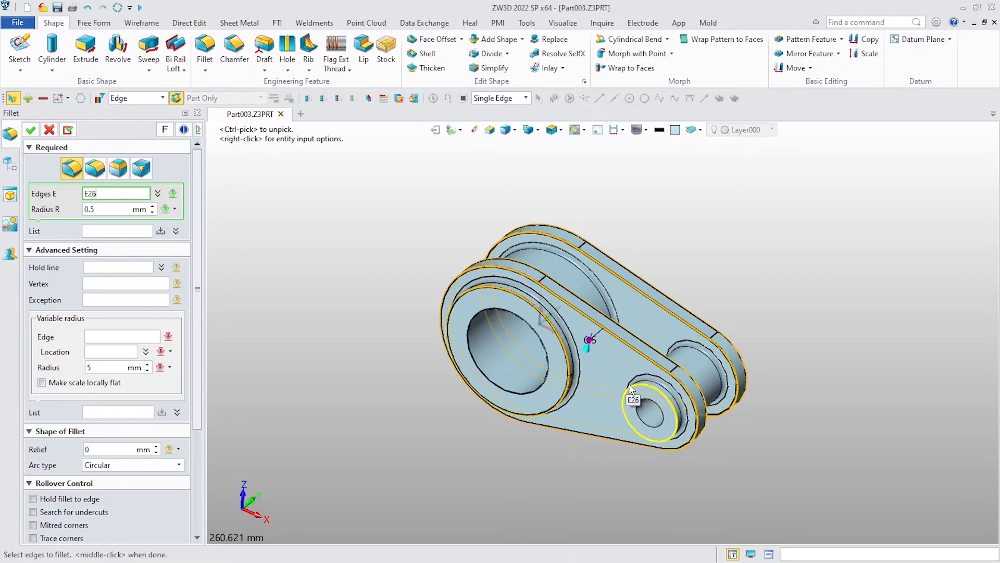
Add the small boss rims and the large boss rim on the opposite side, and apply the 0.5 mm fillet
scroll(629, 383, up, 3)
click(641, 389)
scroll(612, 392, down, 3)
right_drag(612, 391, 528, 385)
scroll(528, 384, up, 3)
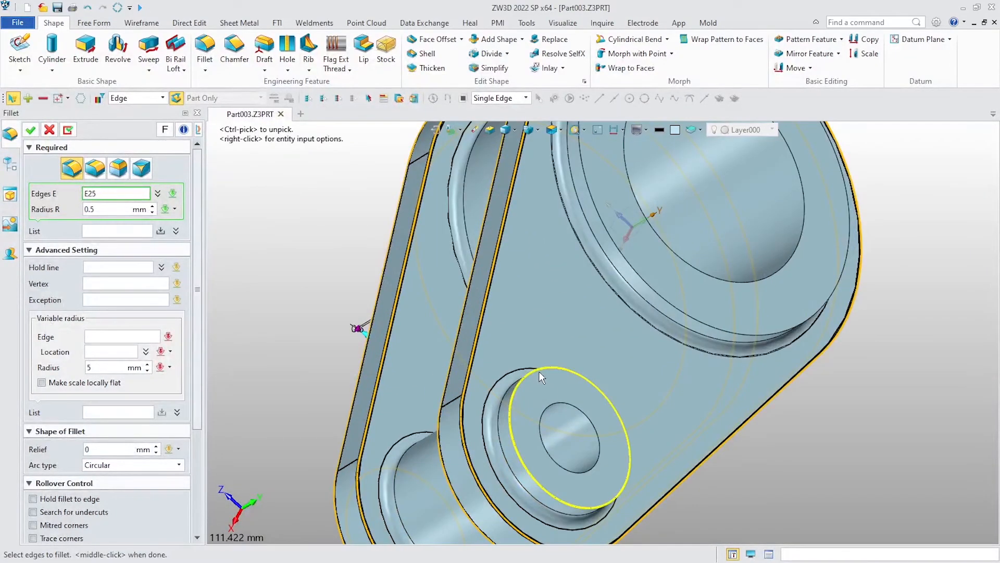
click(669, 308)
scroll(668, 307, down, 3)
right_drag(669, 307, 624, 317)
middle_click(589, 311)
scroll(549, 304, down, 2)
scroll(586, 300, up, 5)
scroll(499, 295, down, 3)
right_drag(717, 276, 735, 269)
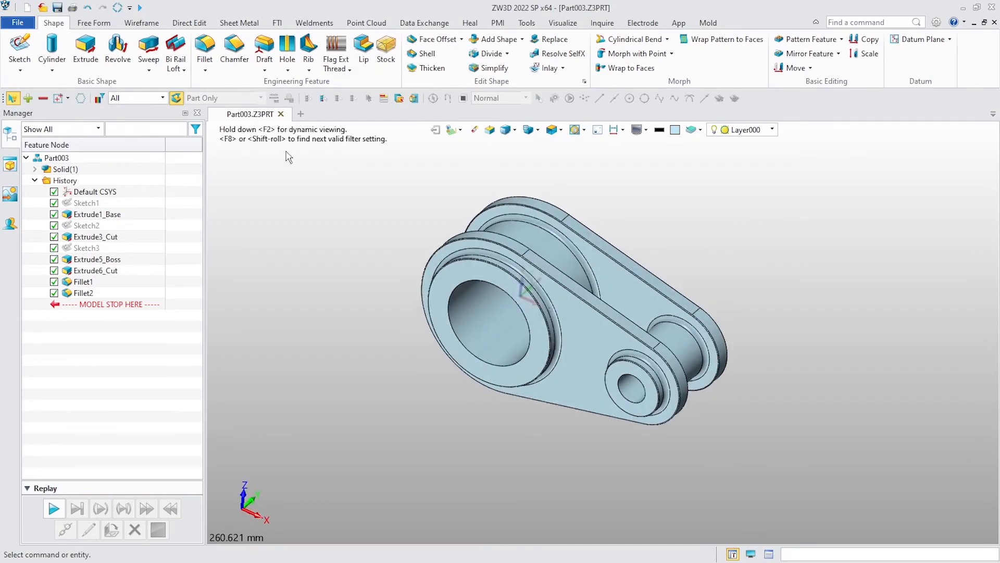
Start a 0.5 mm setback chamfer on the large and small bore edges on the front side of the link
click(234, 52)
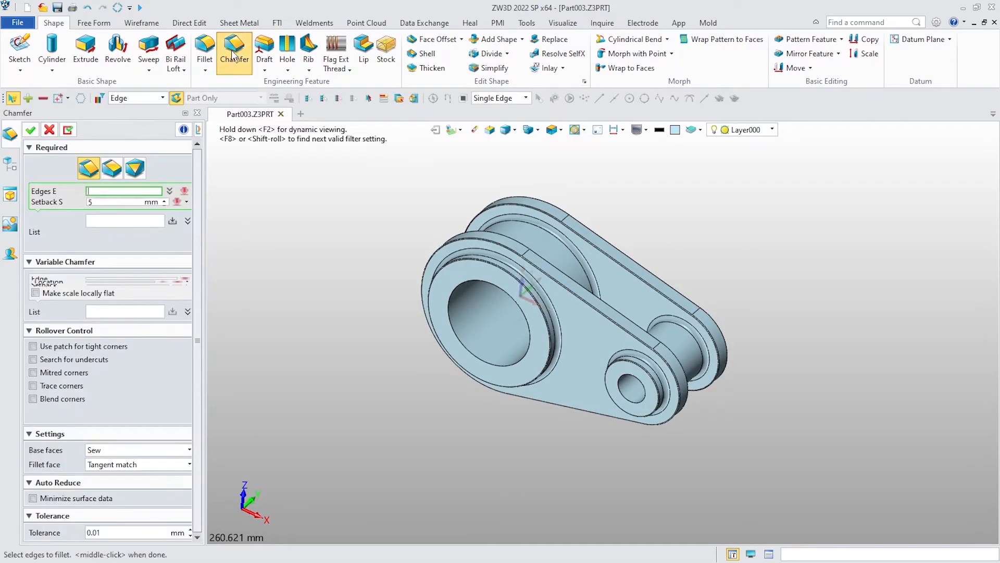
text(0.)
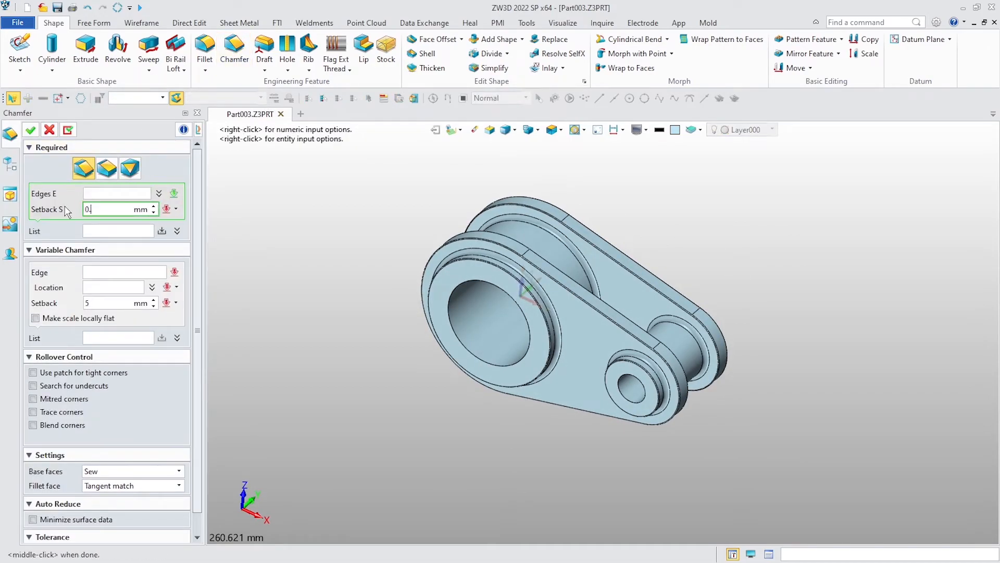
click(116, 194)
click(509, 368)
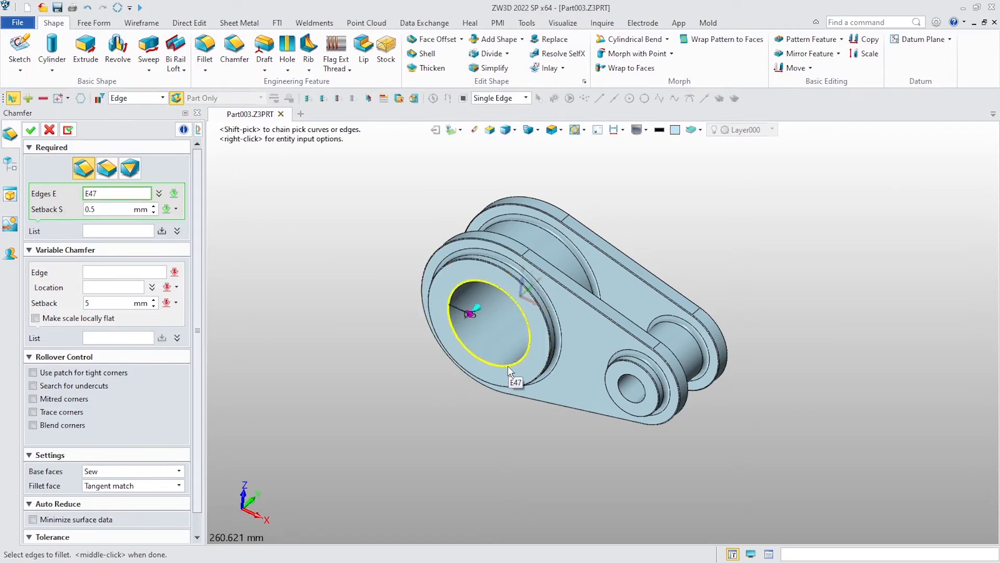
click(631, 388)
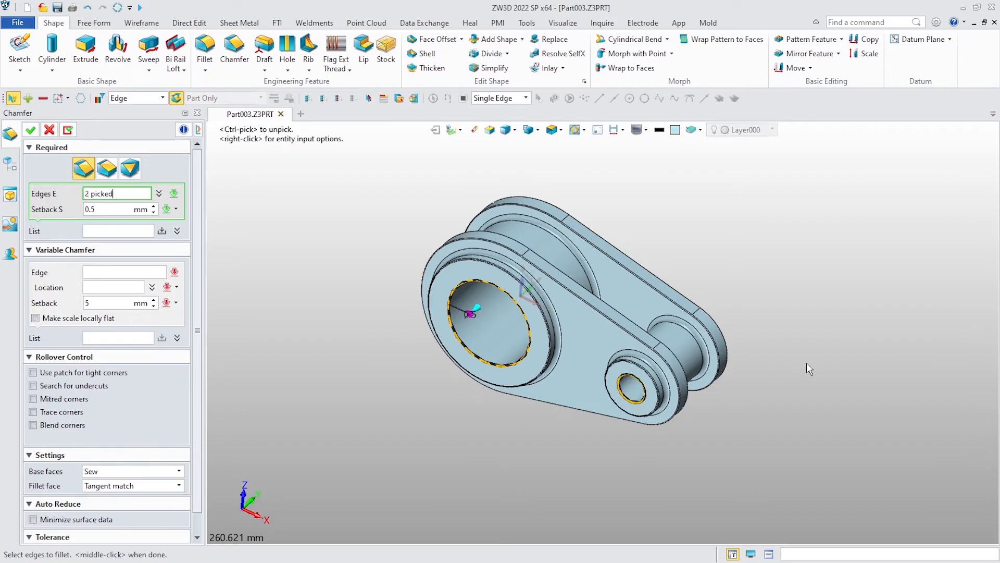
Add the large and small bore edges on the opposite side, and apply the 0.5 mm chamfer
right_drag(631, 388, 665, 396)
click(627, 307)
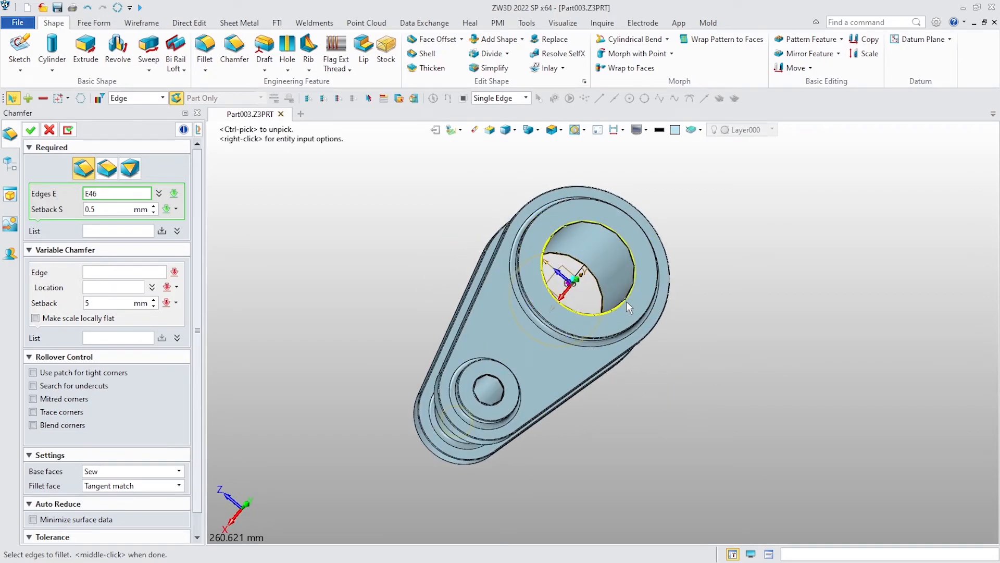
scroll(492, 388, up, 5)
click(494, 370)
click(30, 129)
scroll(572, 371, down, 4)
right_drag(624, 361, 678, 371)
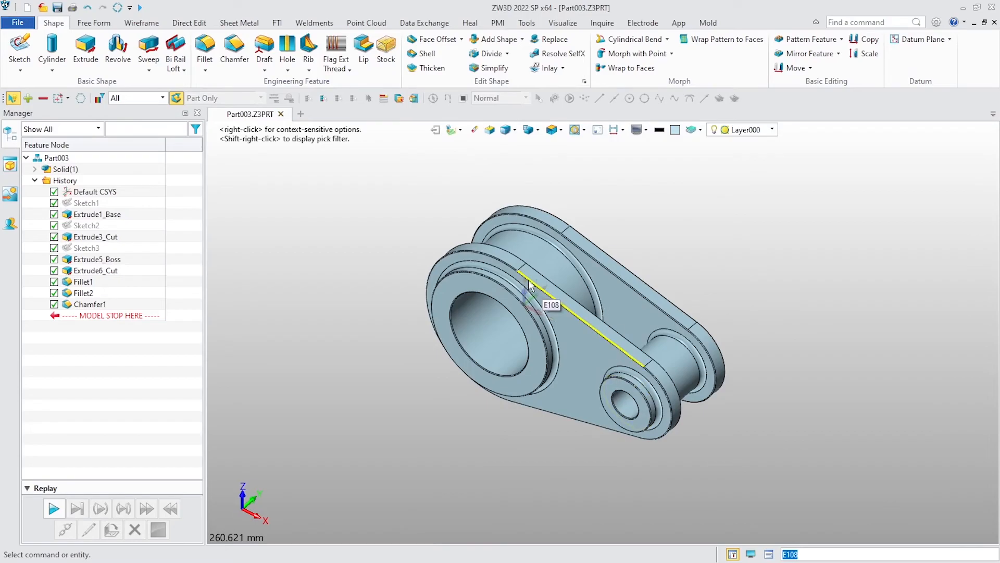
Hide the feature manager and apply the Steel metal texture to all faces of the part
click(197, 113)
click(563, 23)
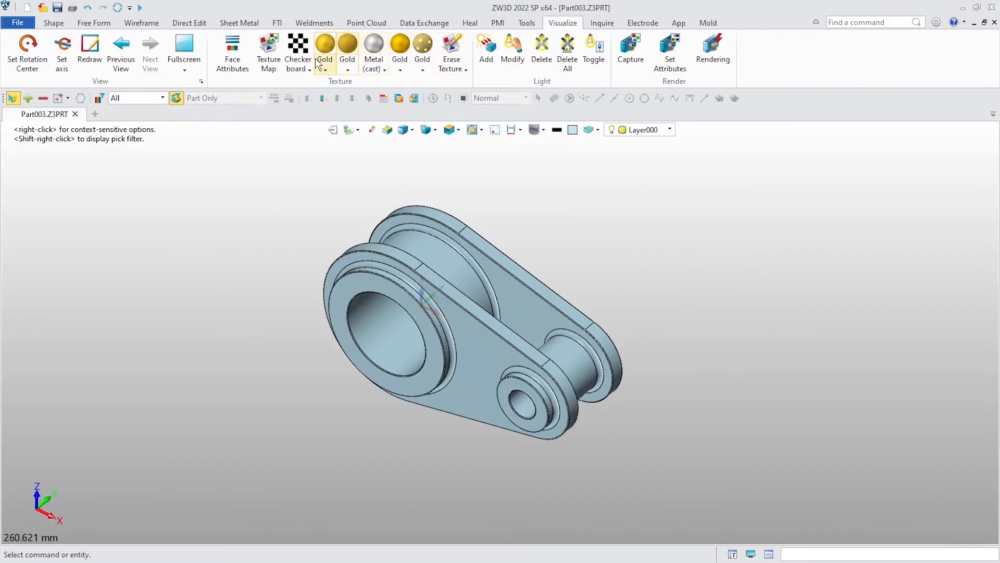
click(332, 69)
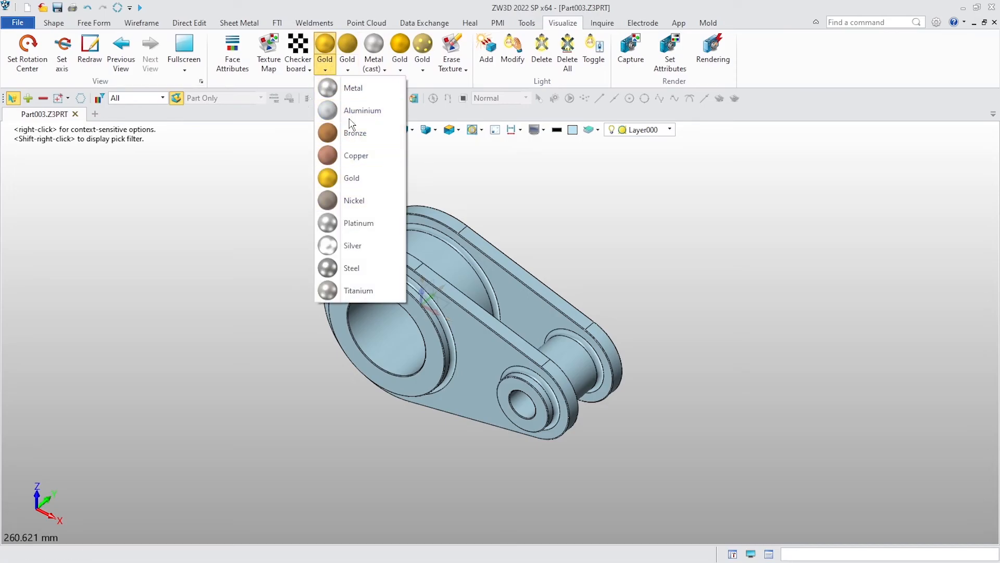
click(375, 268)
drag(695, 170, 250, 499)
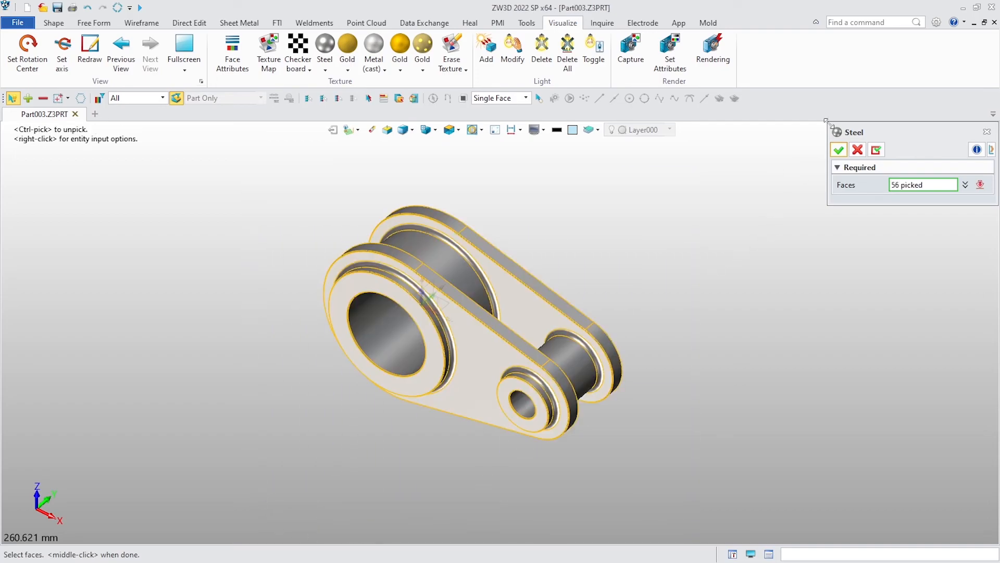
click(839, 150)
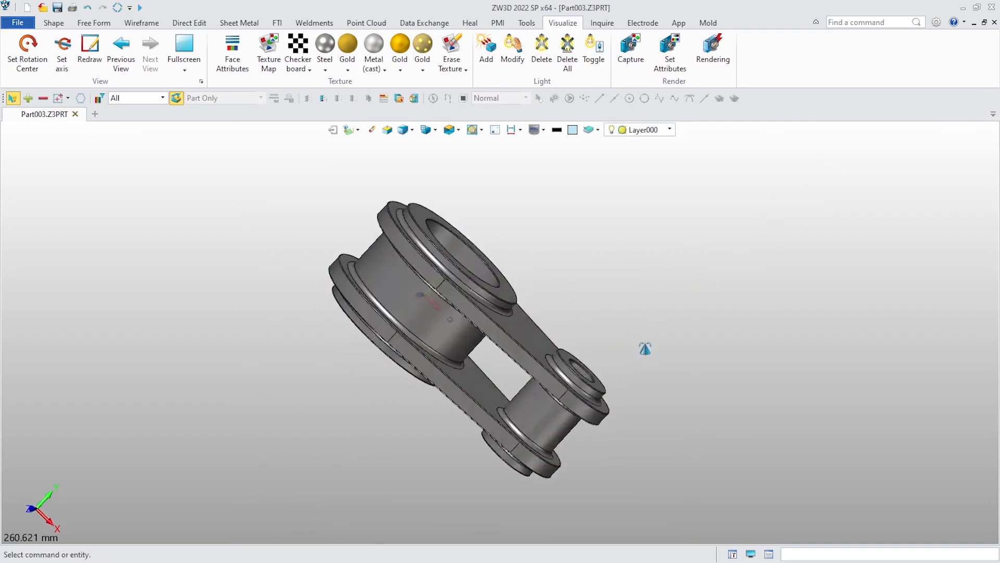